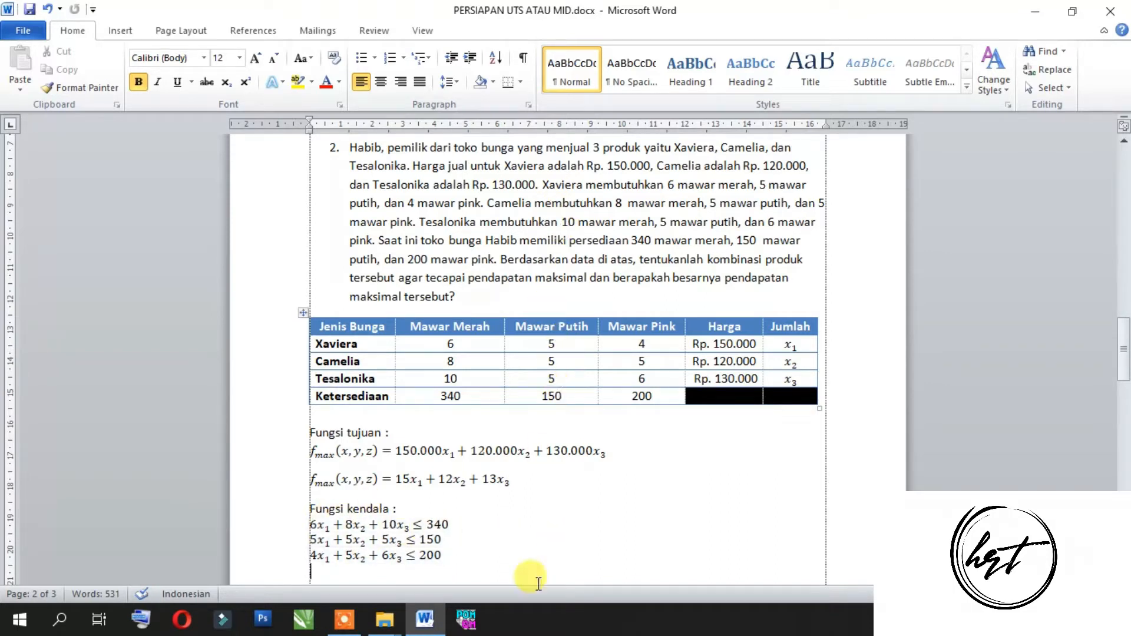
# Step: Switch to QM for Windows, dismiss the startup tip, and start a new Linear Programming data set
pyautogui.click(460, 622)
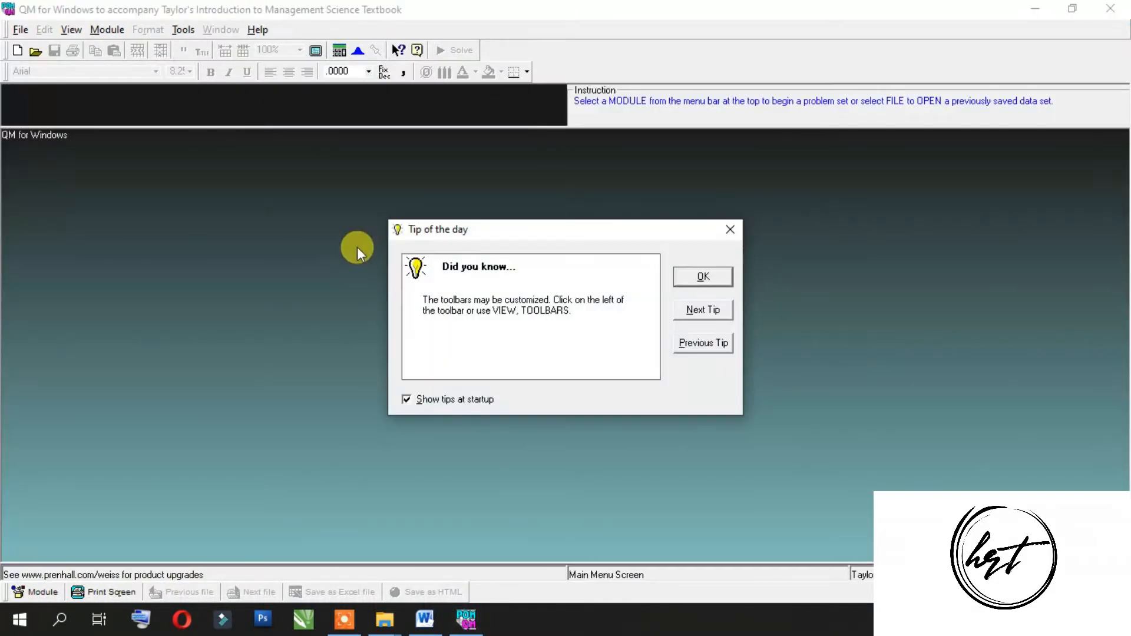
pyautogui.click(703, 276)
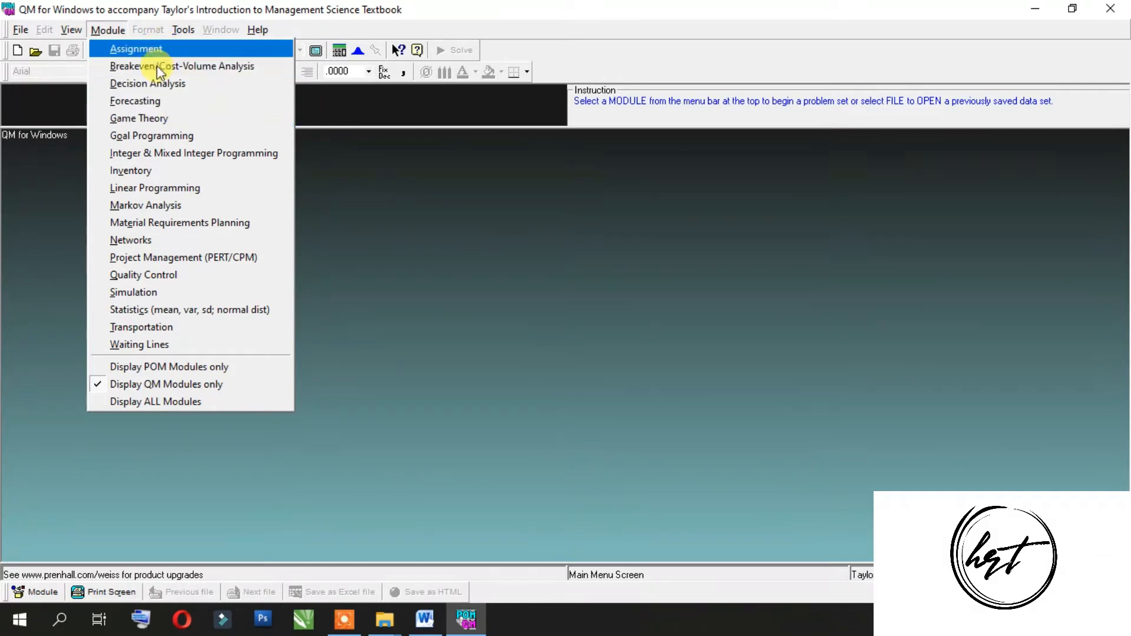
pyautogui.click(211, 194)
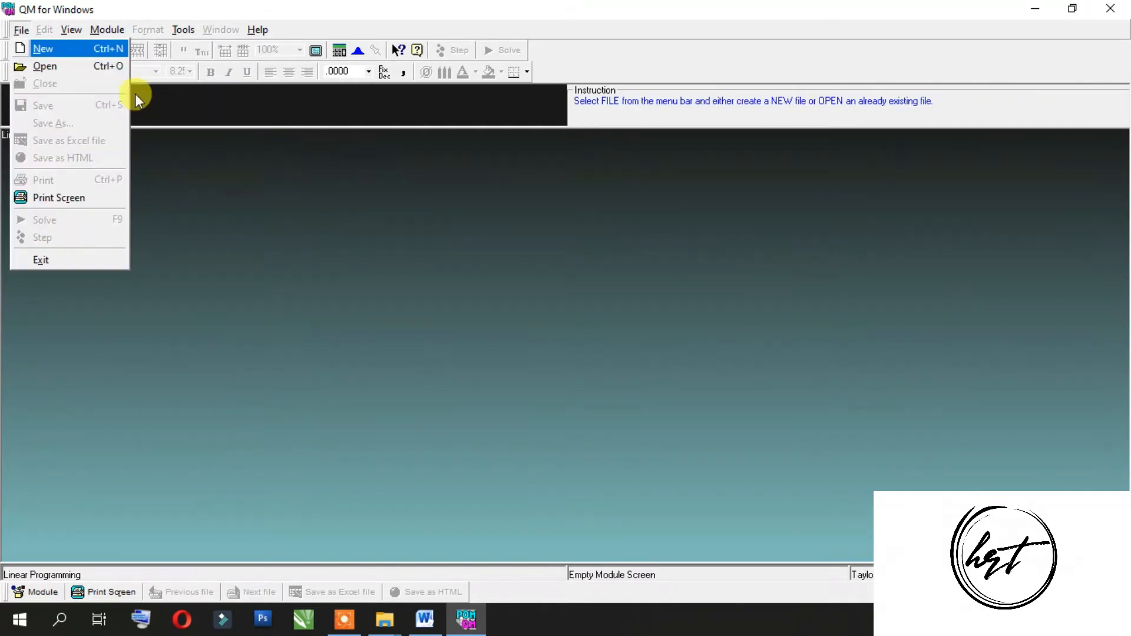
pyautogui.click(23, 31)
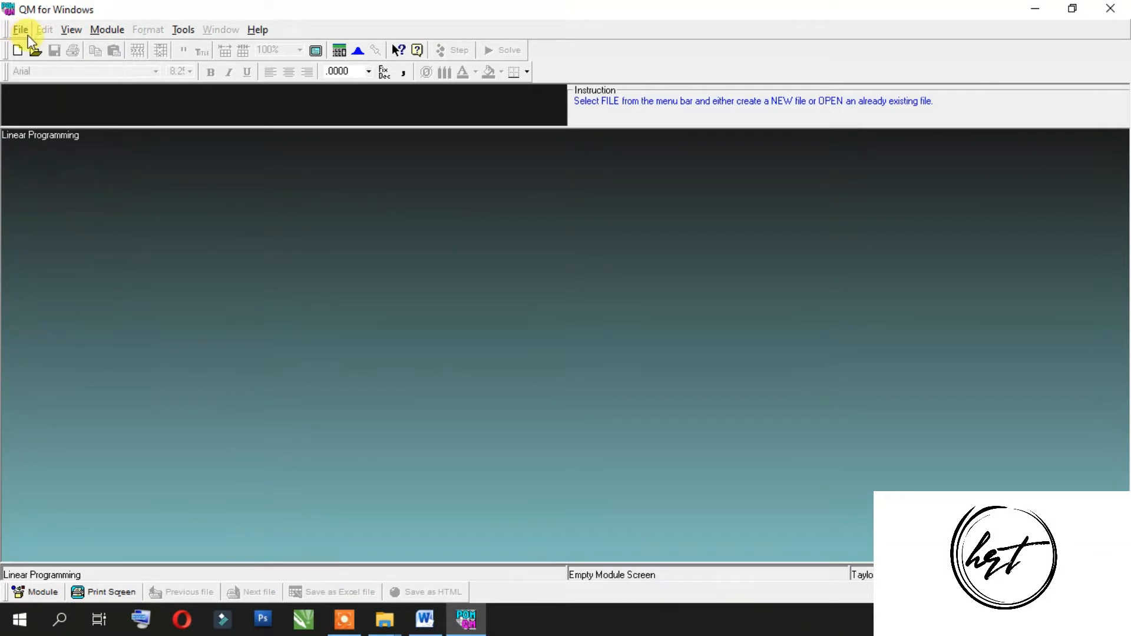
pyautogui.click(22, 32)
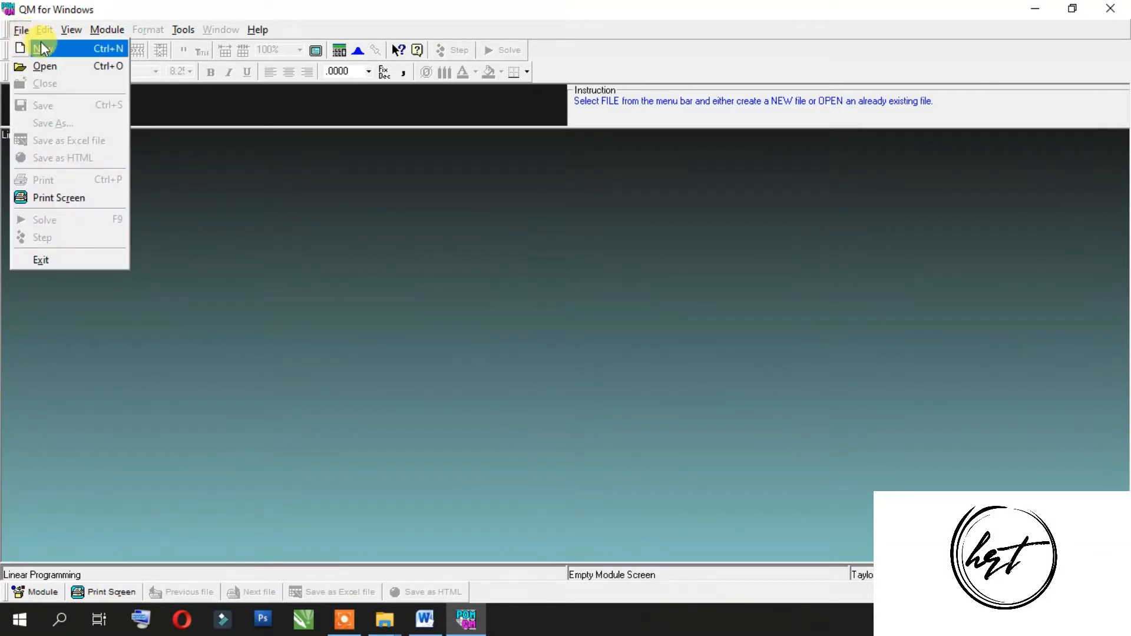
pyautogui.click(40, 42)
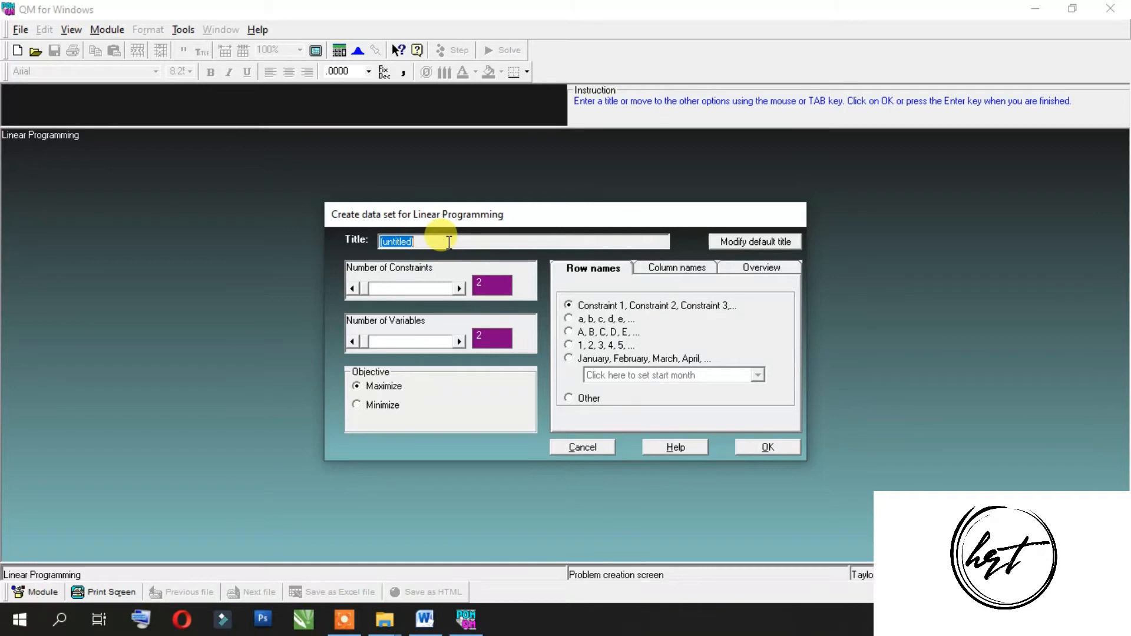
# Step: Title the data set TUGAS PROLIN and set its number of constraints to 3, consulting the problem in Word
pyautogui.write('TUGAS ')
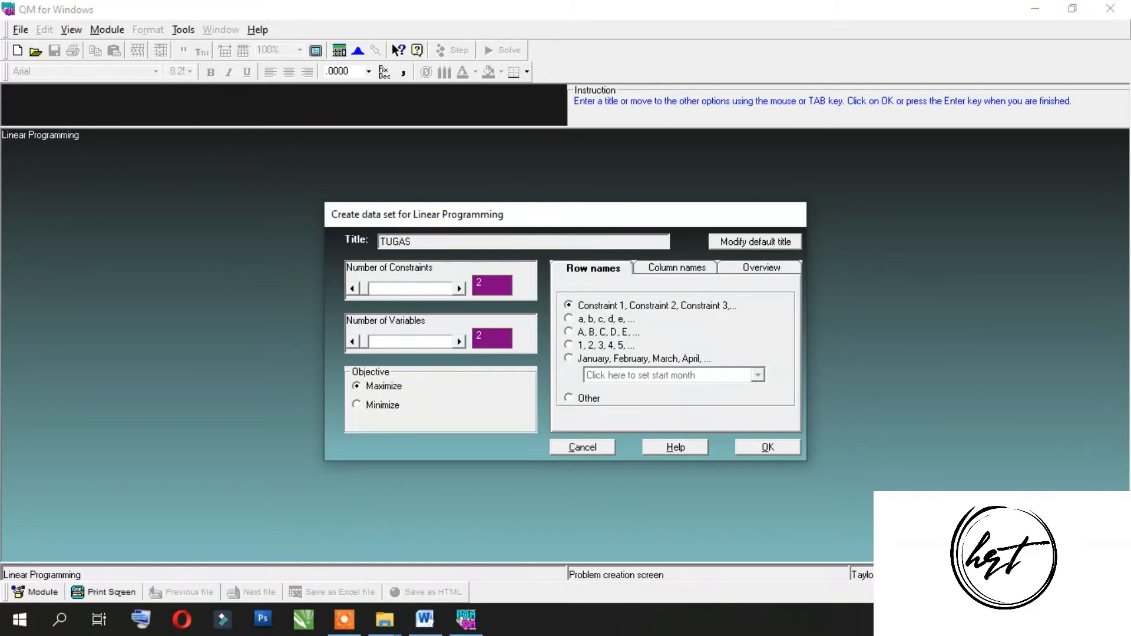
pyautogui.write('PROLIN')
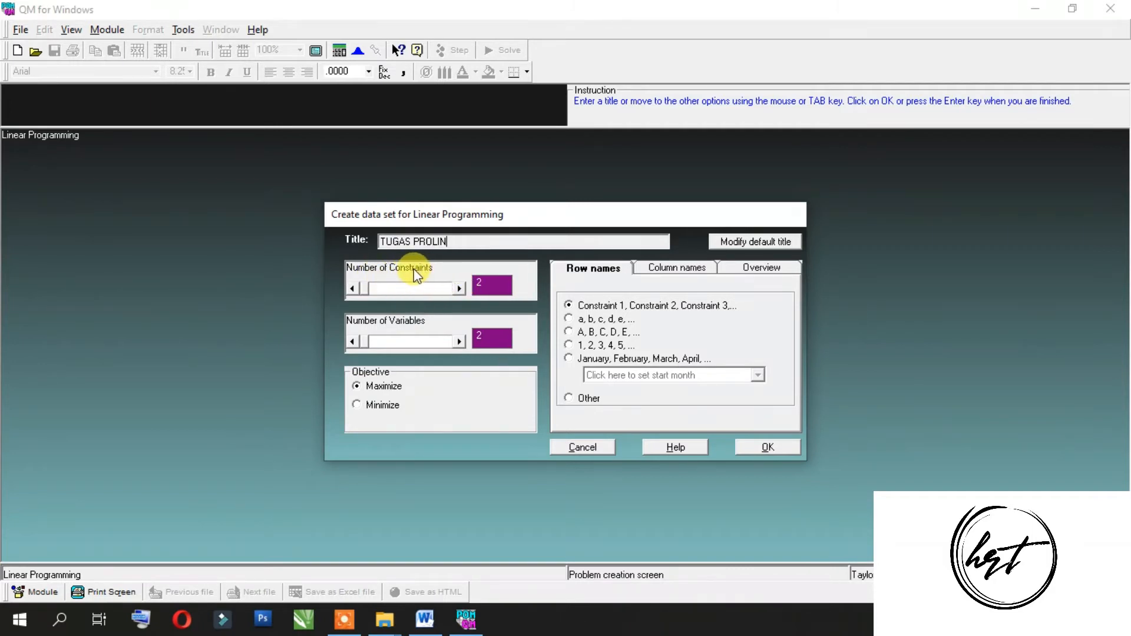
pyautogui.click(425, 617)
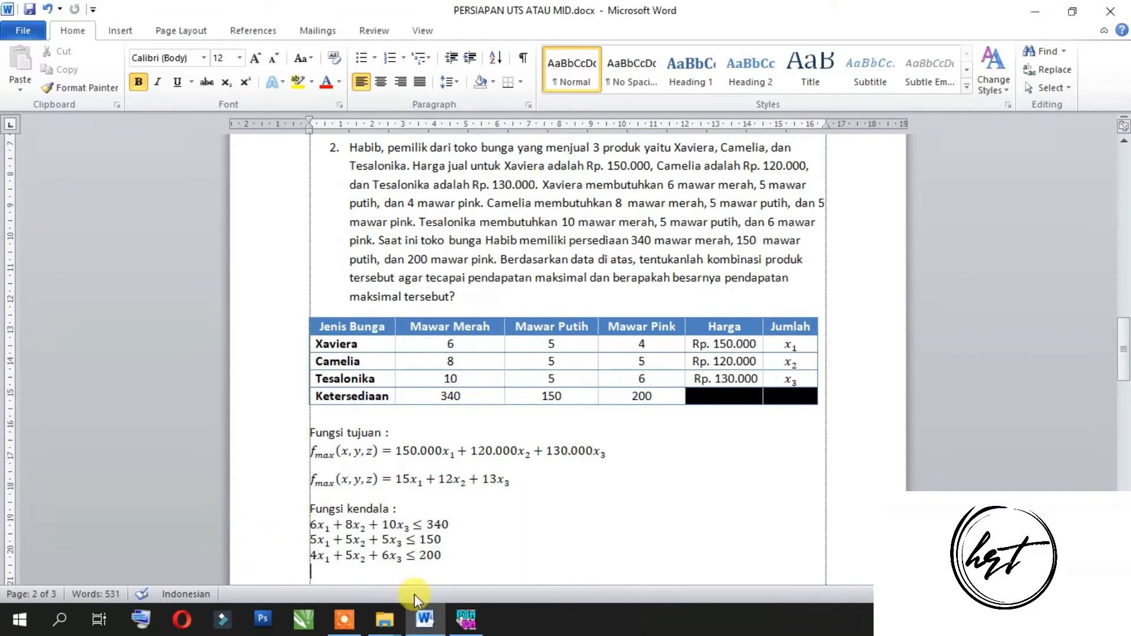
pyautogui.click(465, 618)
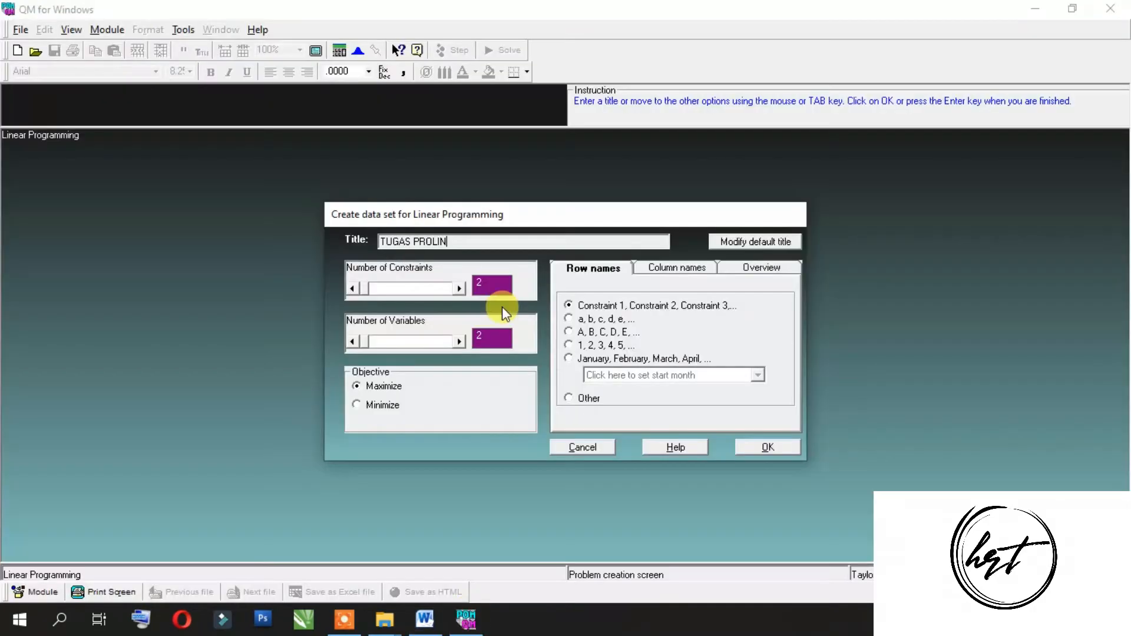
pyautogui.click(461, 289)
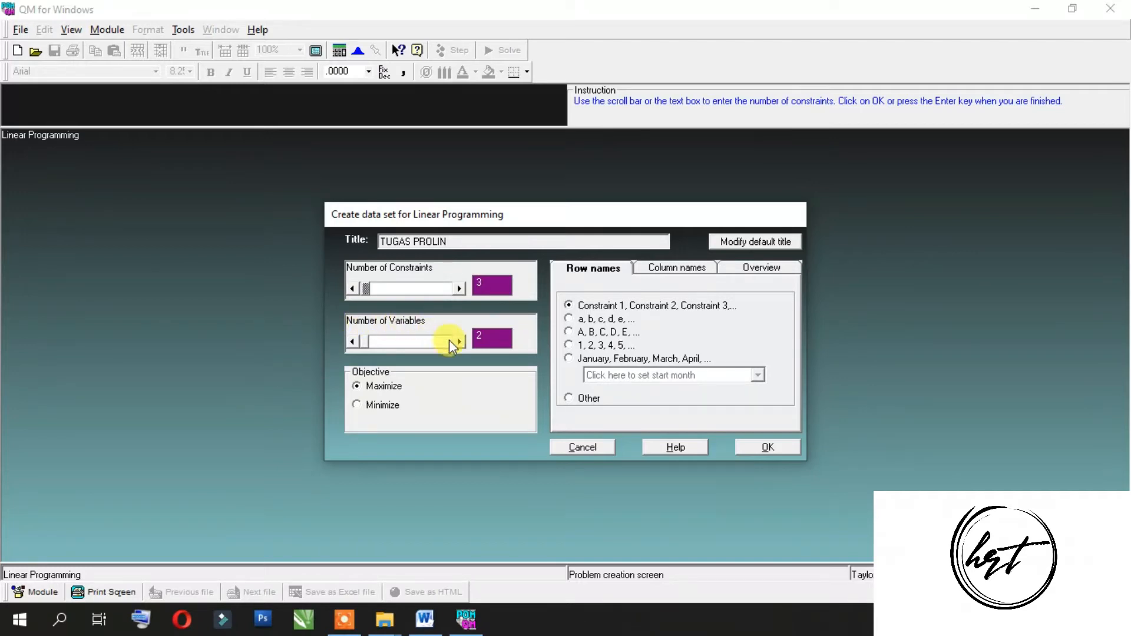
# Step: Set the number of variables to 3 after checking the Word problem, and create the data set with the Maximize objective
pyautogui.click(424, 619)
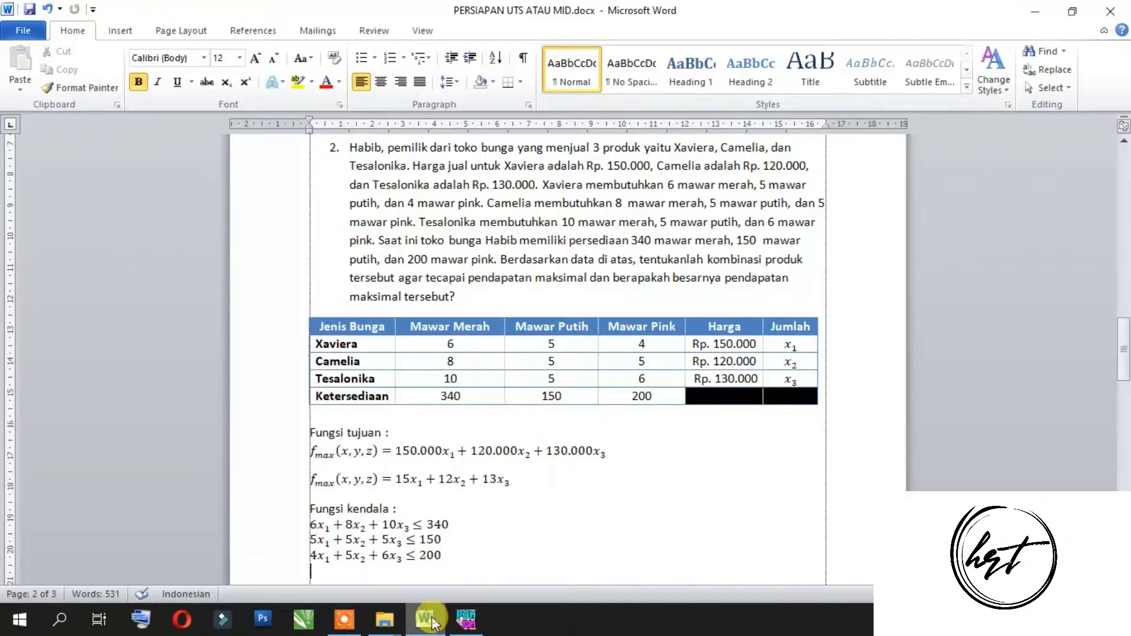
pyautogui.click(467, 620)
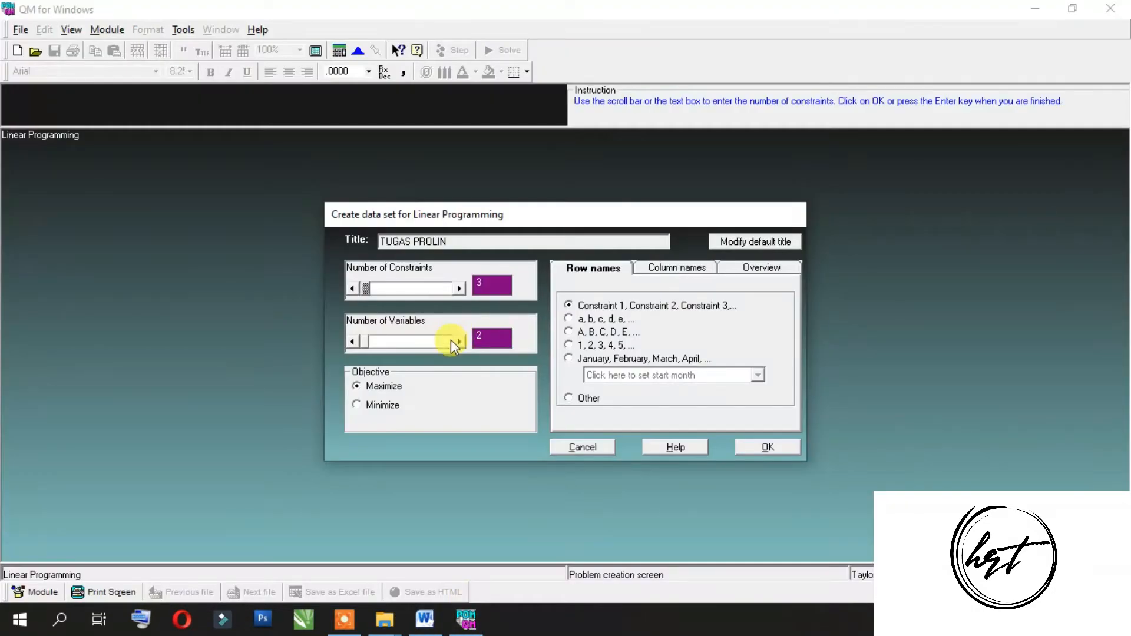
pyautogui.click(459, 342)
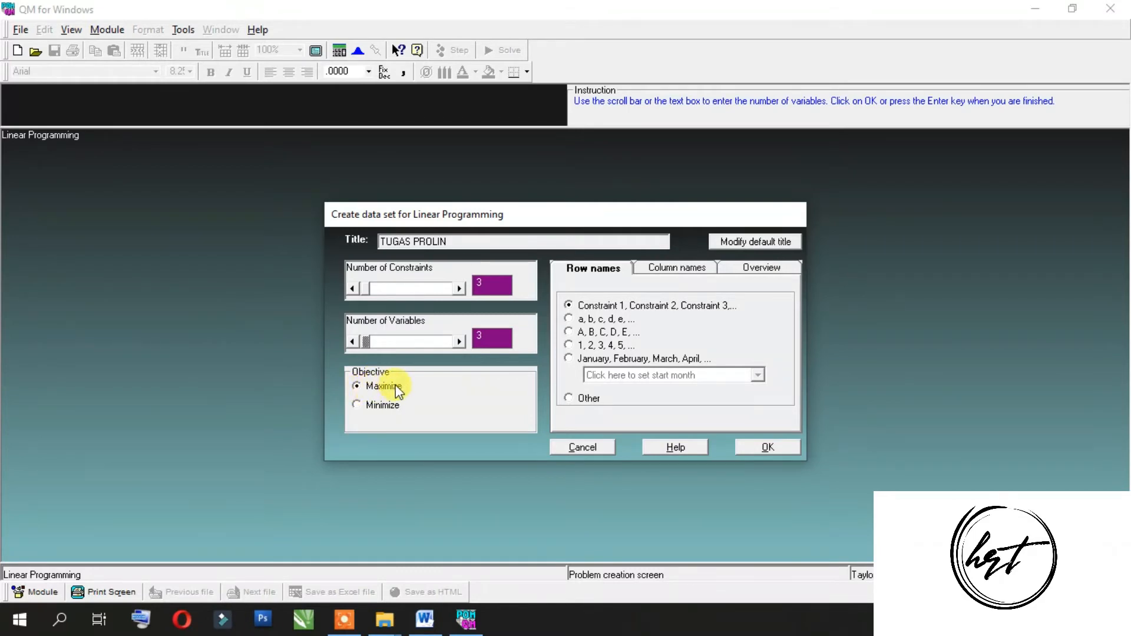
pyautogui.click(425, 617)
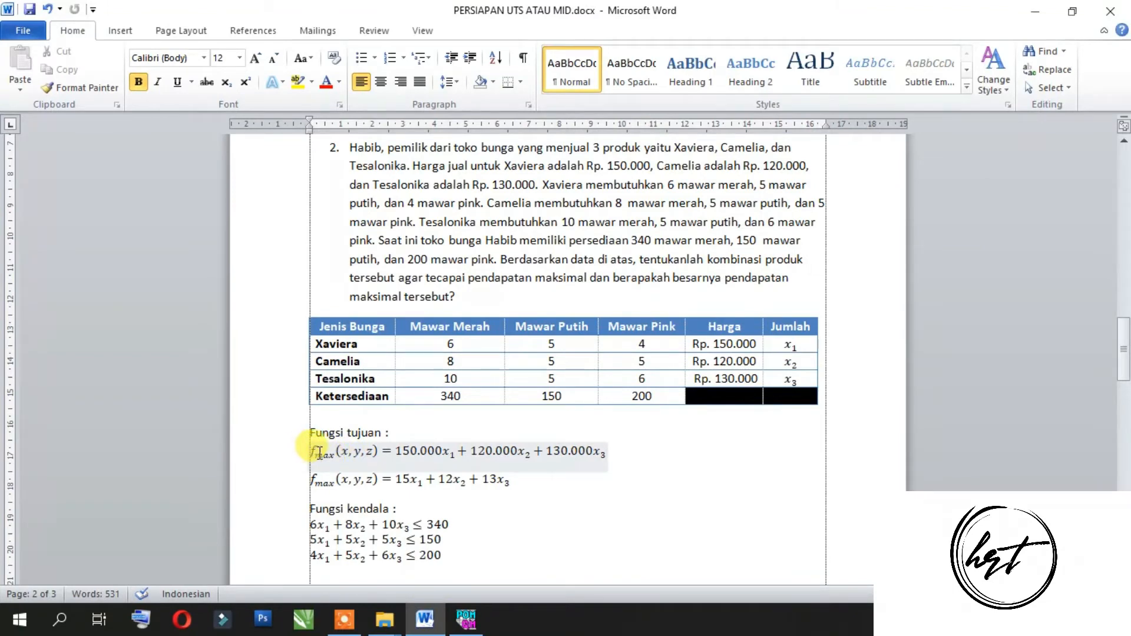
pyautogui.click(464, 619)
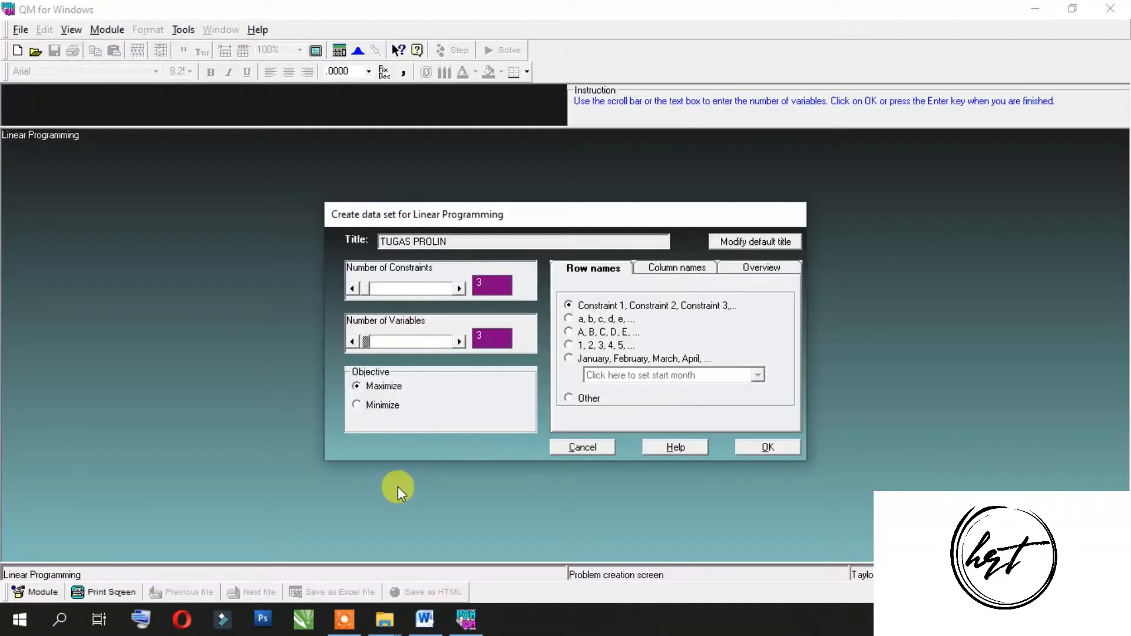
pyautogui.click(762, 448)
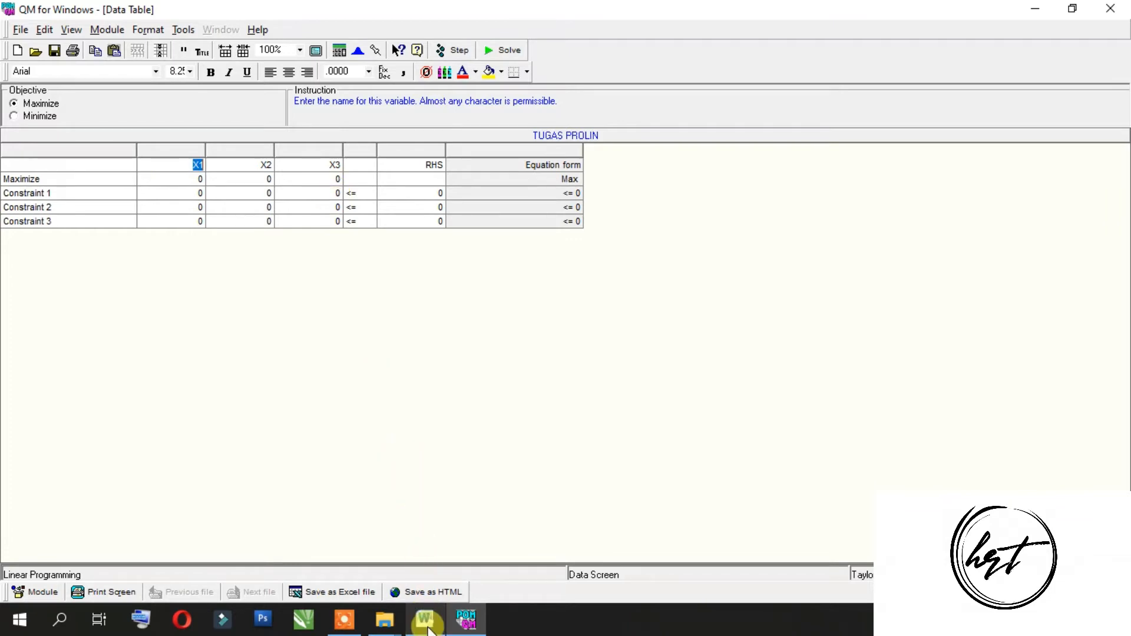
# Step: Check the objective function in the Word document and enter 150000 as the X1 coefficient in QM's Maximize row
pyautogui.moveTo(428, 626)
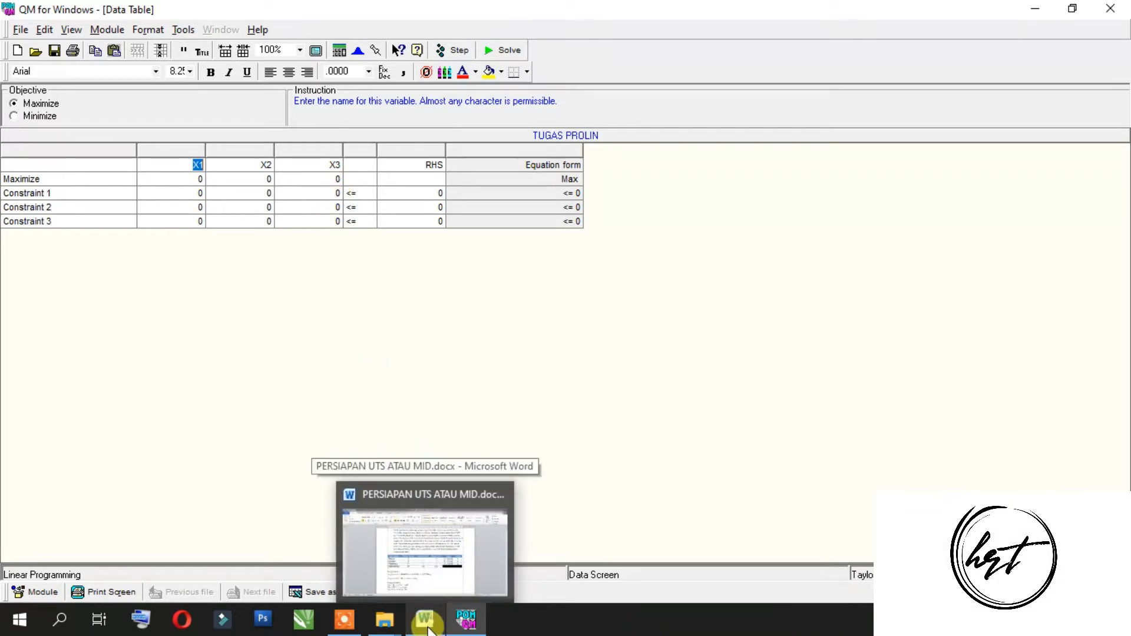
pyautogui.moveTo(420, 592)
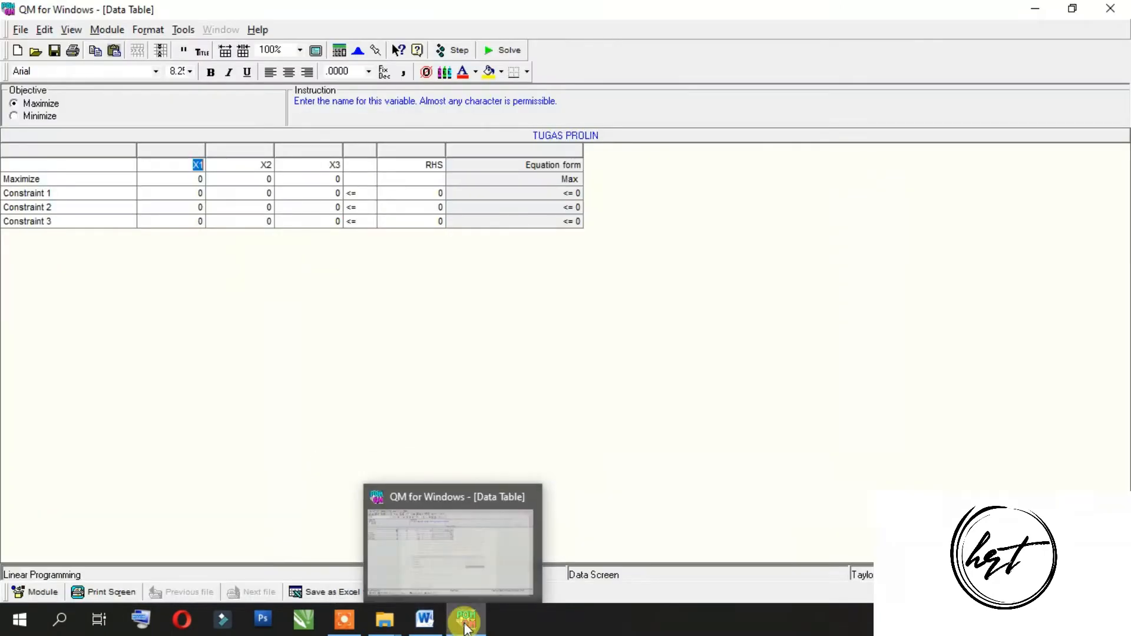
pyautogui.click(465, 627)
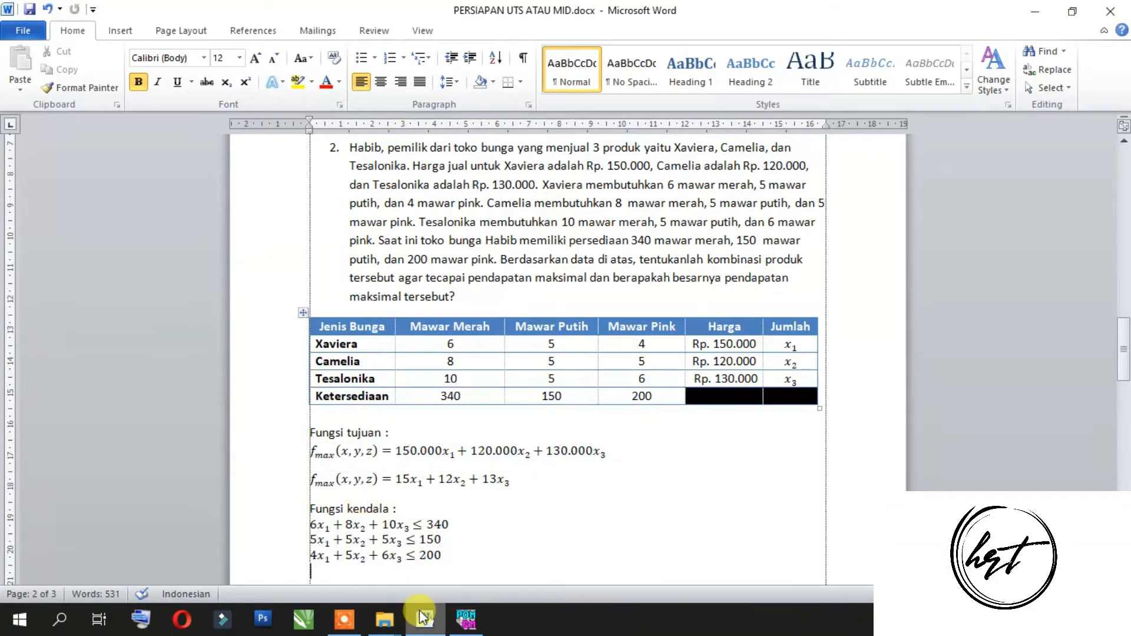
pyautogui.click(465, 619)
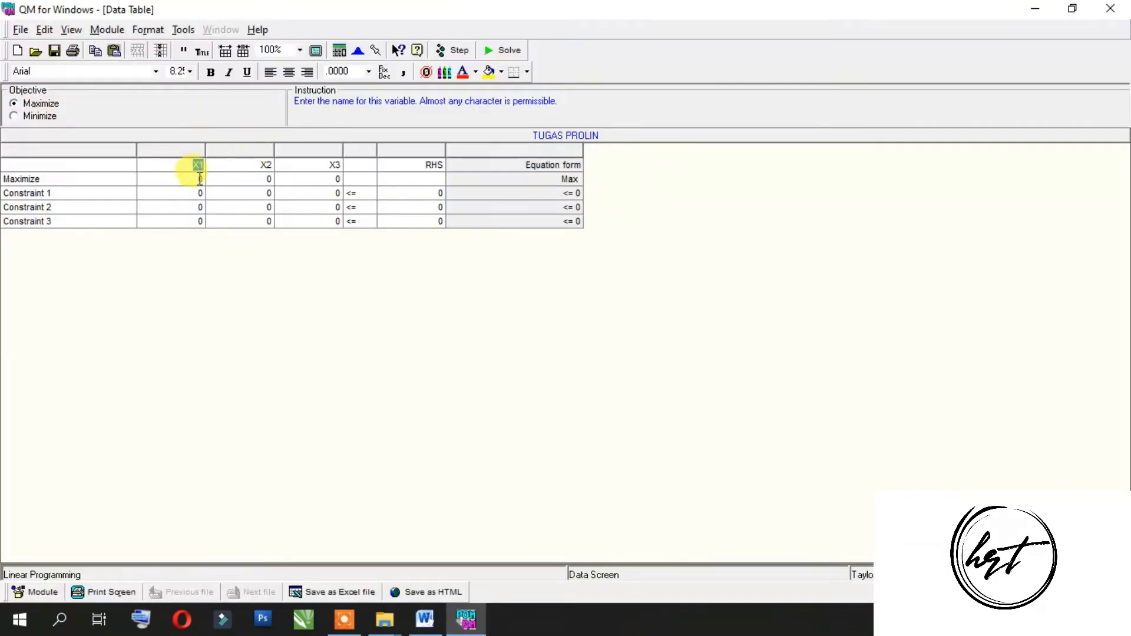
pyautogui.click(199, 179)
pyautogui.write('150')
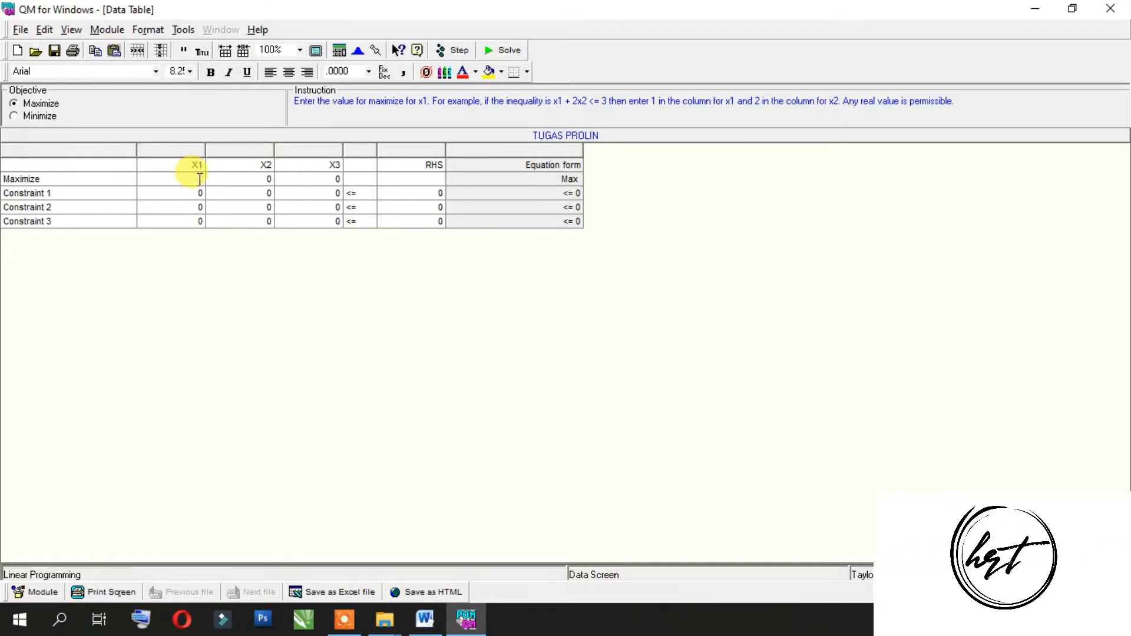
pyautogui.write('0000')
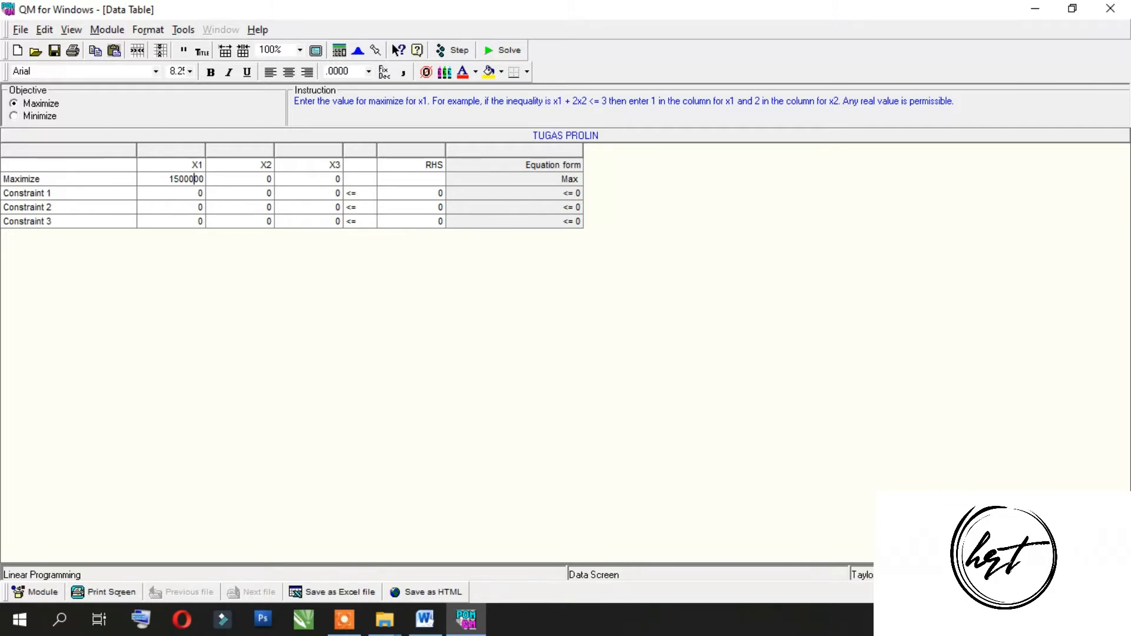
pyautogui.press('Left')
pyautogui.press('BackSpace')
# Step: Enter the remaining Maximize coefficients: 120000 for X2 and 130000 for X3
pyautogui.click(270, 178)
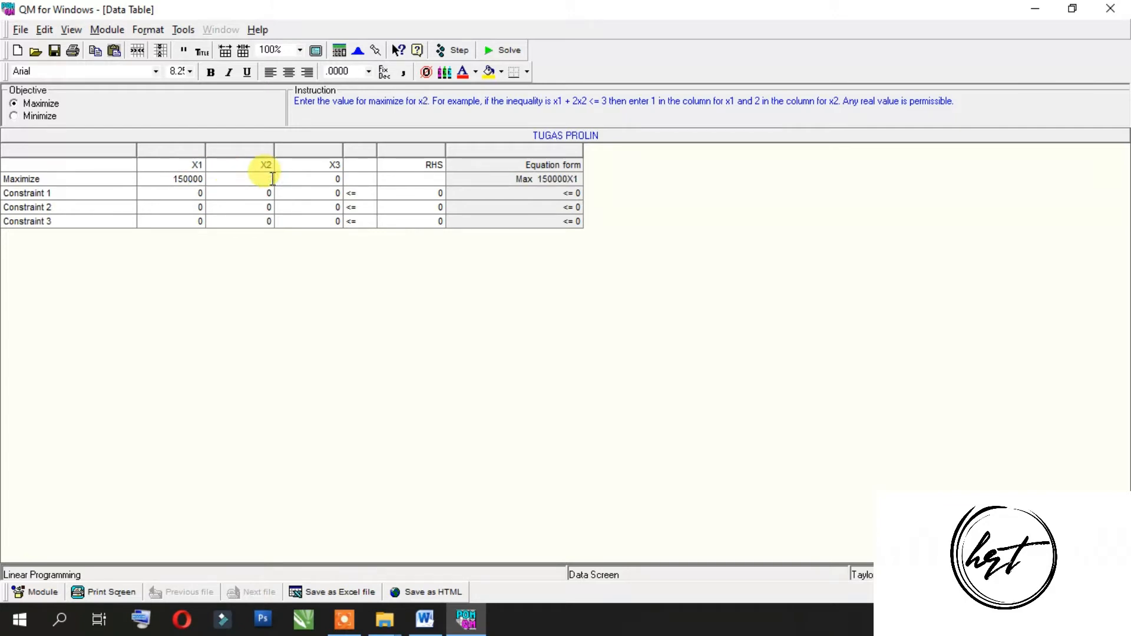
pyautogui.write('120000')
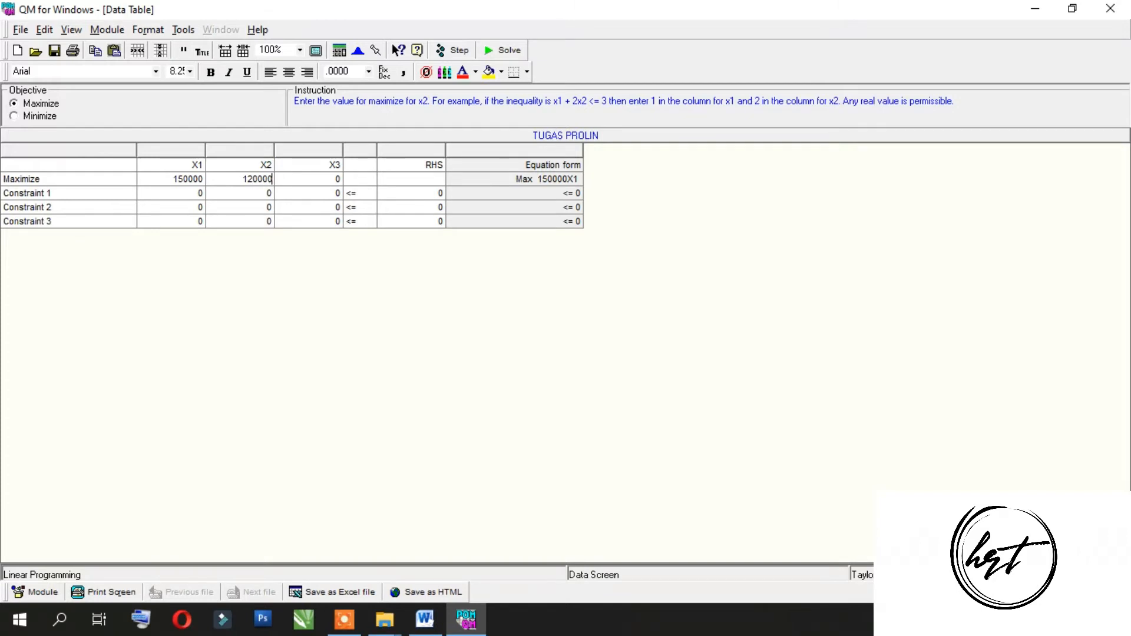
pyautogui.click(324, 178)
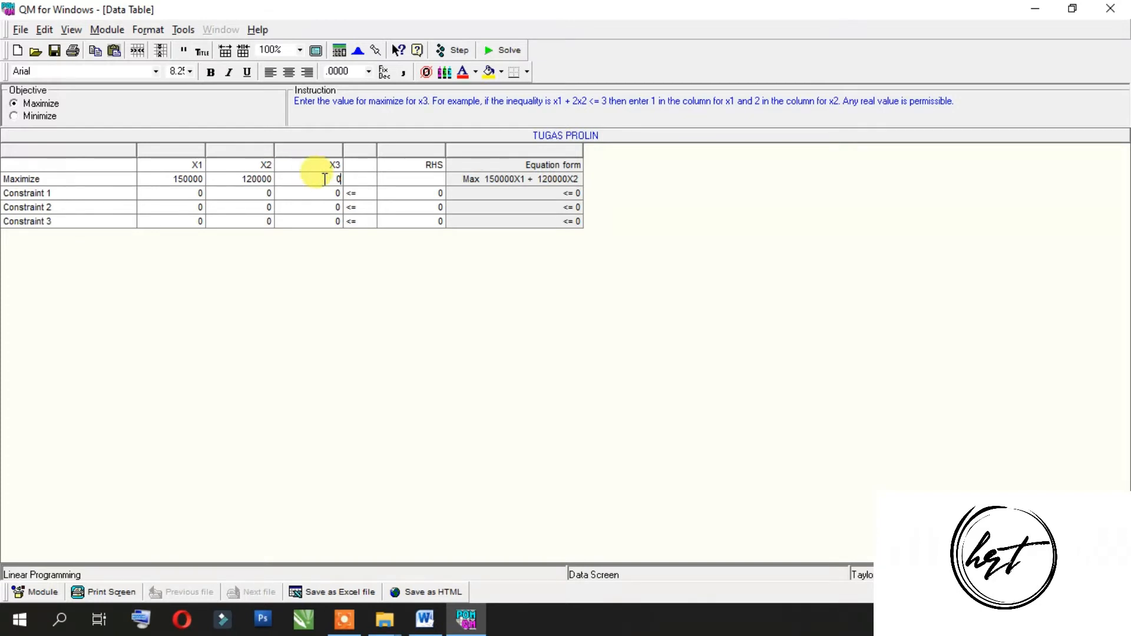
pyautogui.write('130000')
# Step: Rename the first two constraint rows as KENDALA 1 and KENDALA 2
pyautogui.click(74, 190)
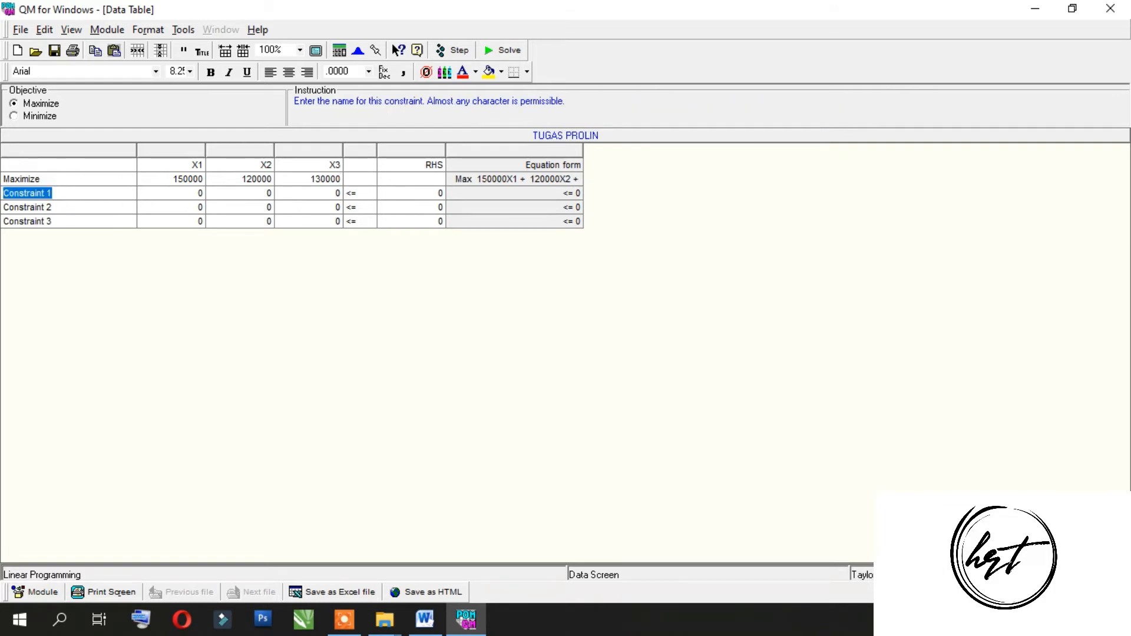
pyautogui.write('KENDALA 1')
pyautogui.click(62, 204)
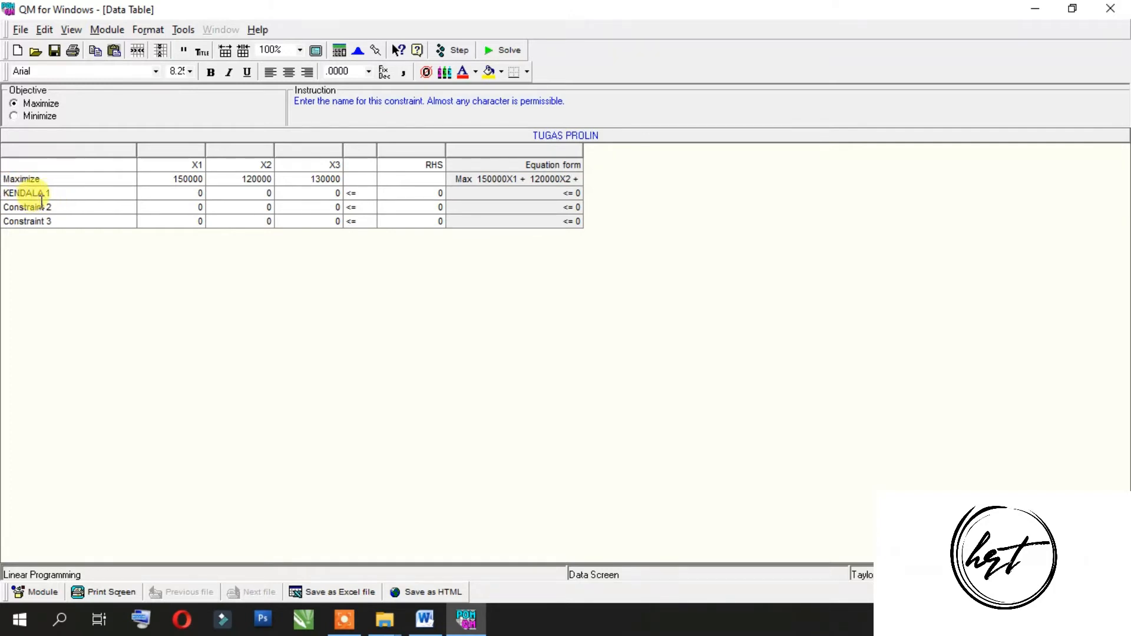
pyautogui.doubleClick(42, 203)
pyautogui.write('KENDALA')
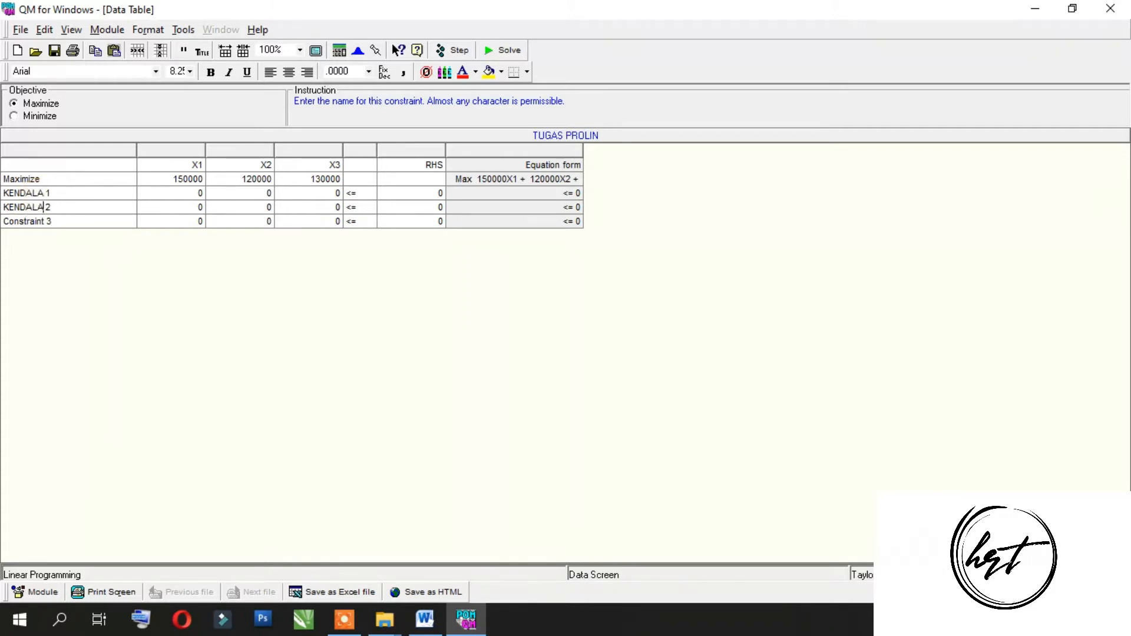
# Step: Rename the third constraint row as KENDALA 3
pyautogui.press('Down')
pyautogui.press('Tab')
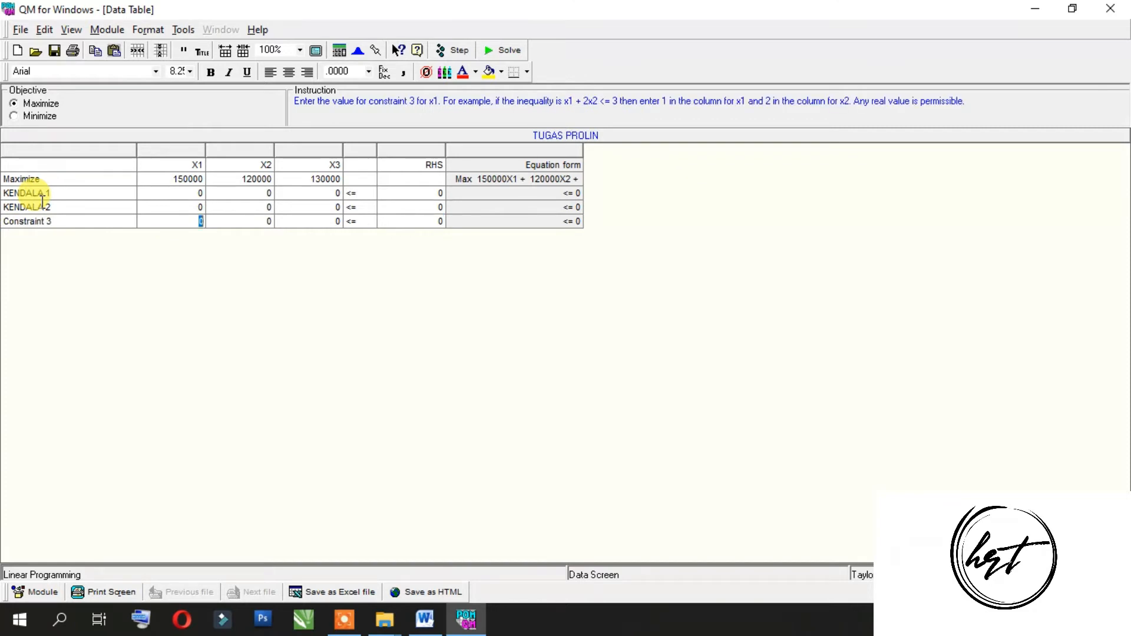
pyautogui.click(45, 223)
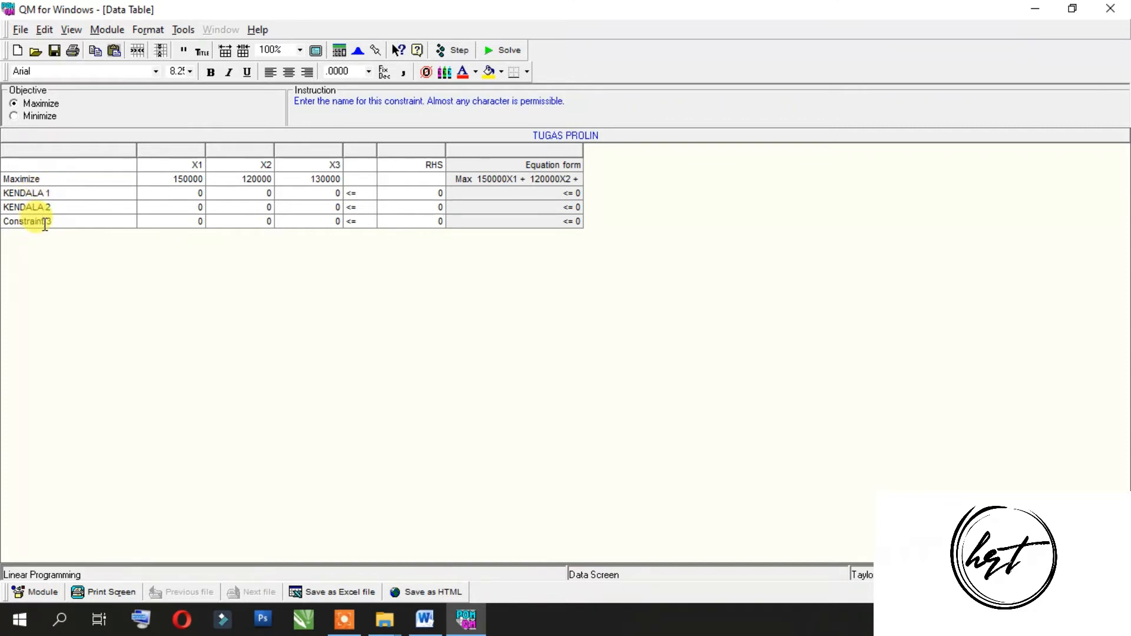
pyautogui.press('BackSpace')
pyautogui.press('BackSpace')
pyautogui.press('BackSpace')
pyautogui.press('BackSpace')
pyautogui.press('BackSpace')
pyautogui.press('BackSpace')
pyautogui.press('BackSpace')
pyautogui.press('BackSpace')
pyautogui.press('BackSpace')
pyautogui.press('BackSpace')
pyautogui.write('KENDALA')
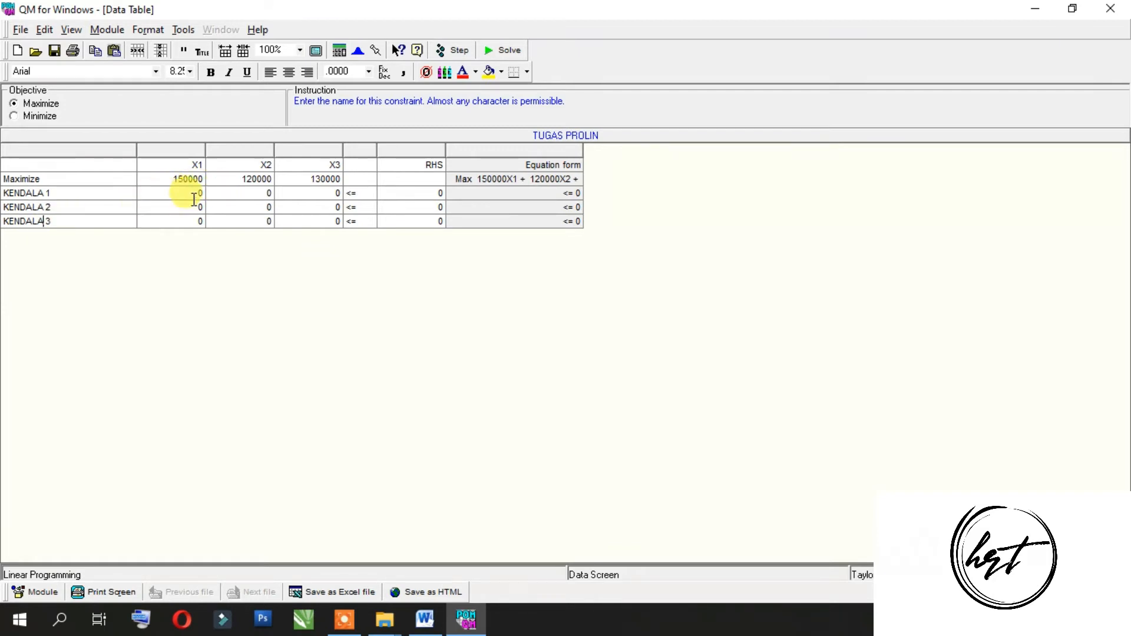
# Step: Check the first constraint in the Word document and enter it in QM's KENDALA 1 row: coefficients 6, 8, 10 and RHS 340
pyautogui.click(434, 623)
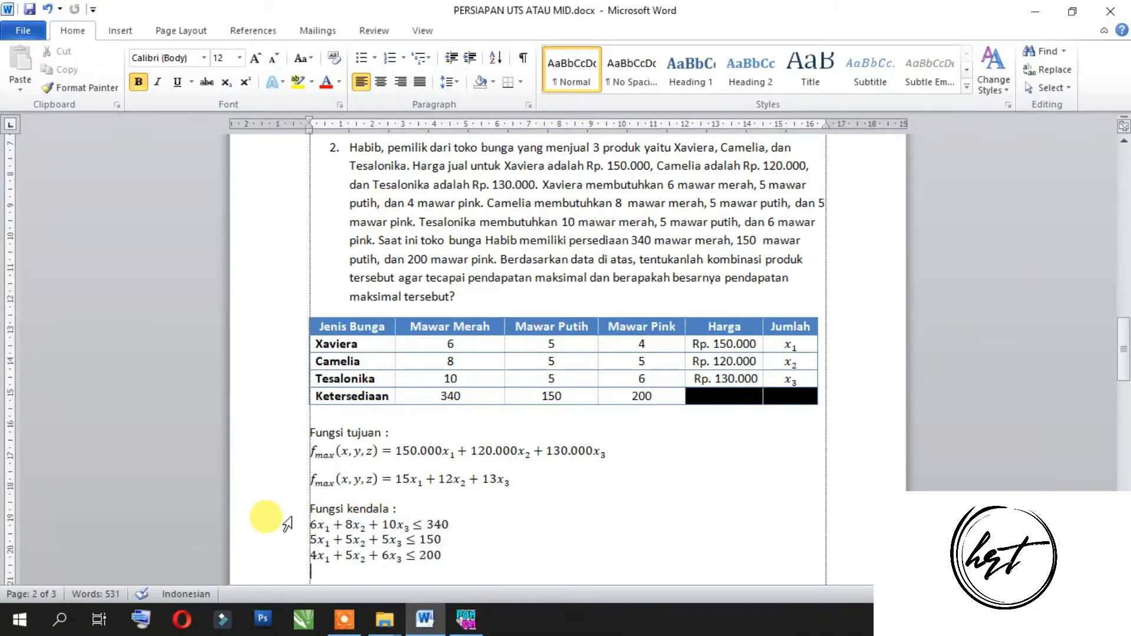
pyautogui.click(261, 523)
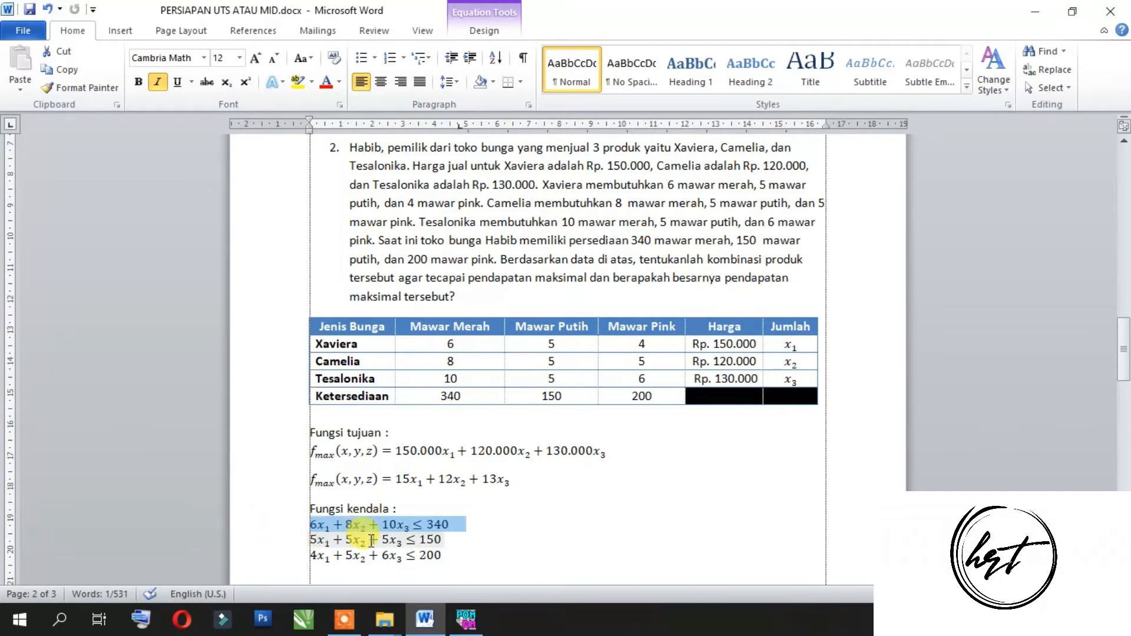
pyautogui.click(465, 619)
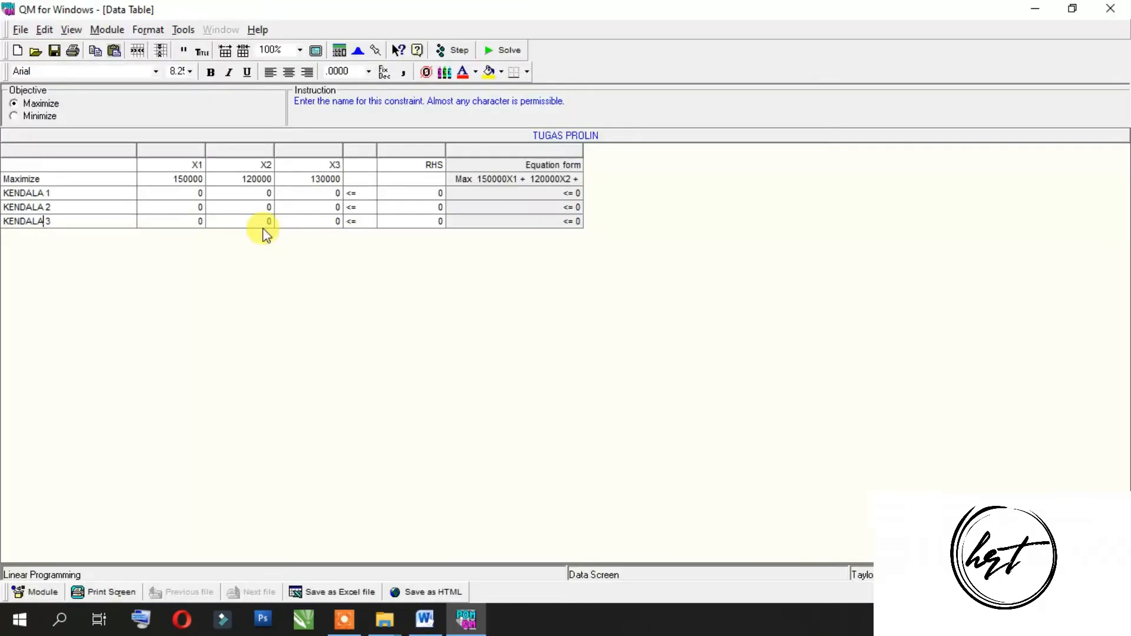
pyautogui.click(183, 194)
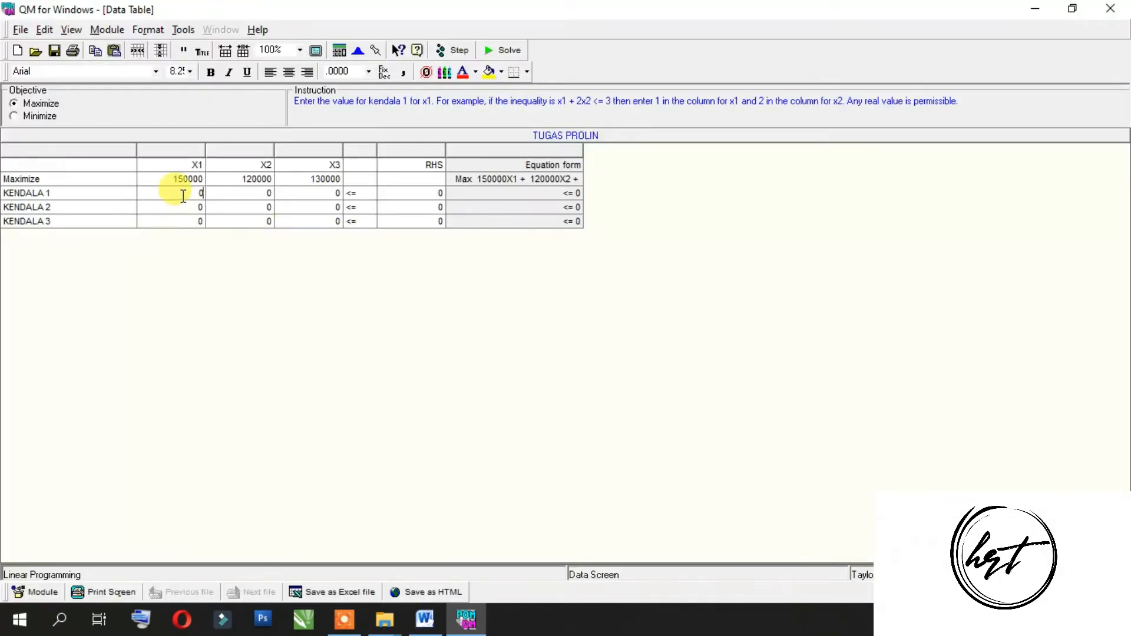
pyautogui.write('6')
pyautogui.press('Tab')
pyautogui.write('8')
pyautogui.press('Tab')
pyautogui.write('1')
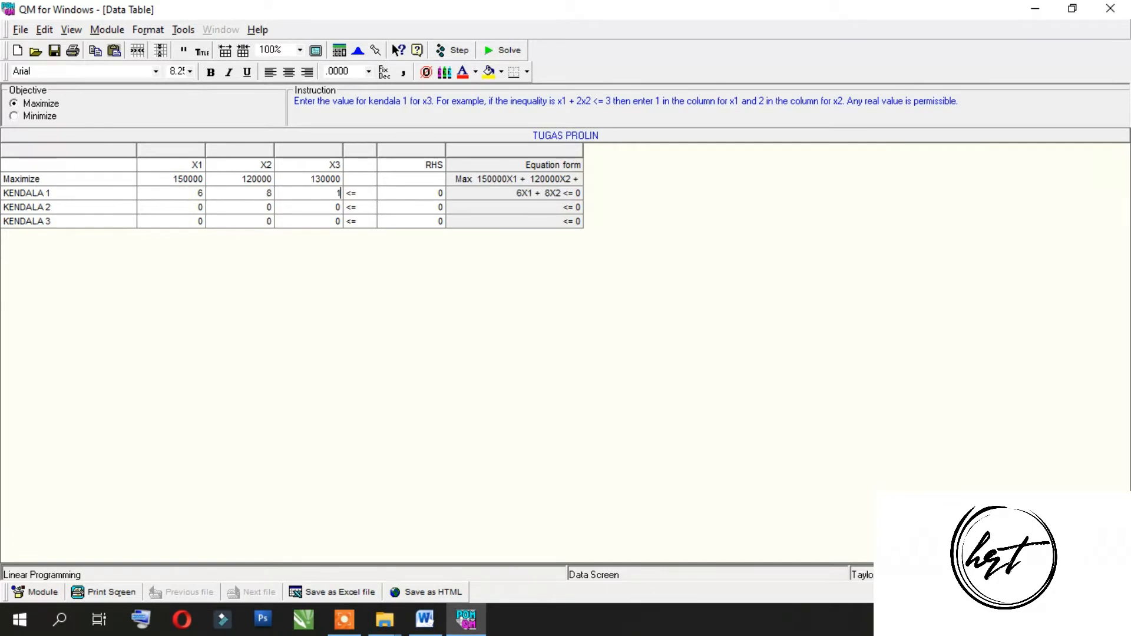
pyautogui.write('0')
pyautogui.press('Tab')
pyautogui.press('Tab')
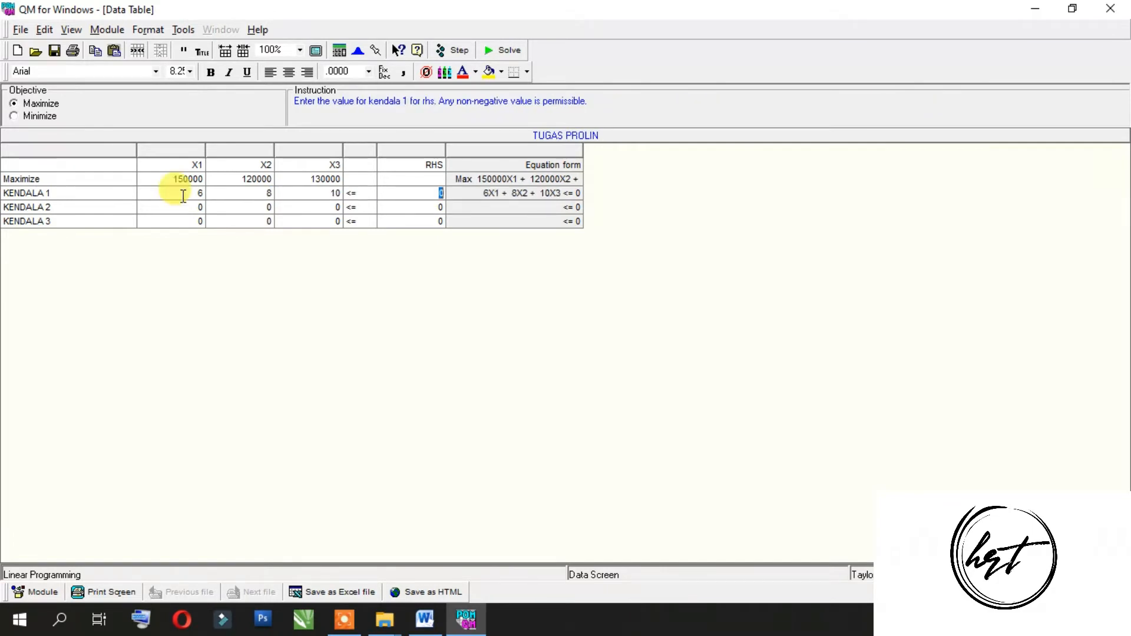
pyautogui.write('340')
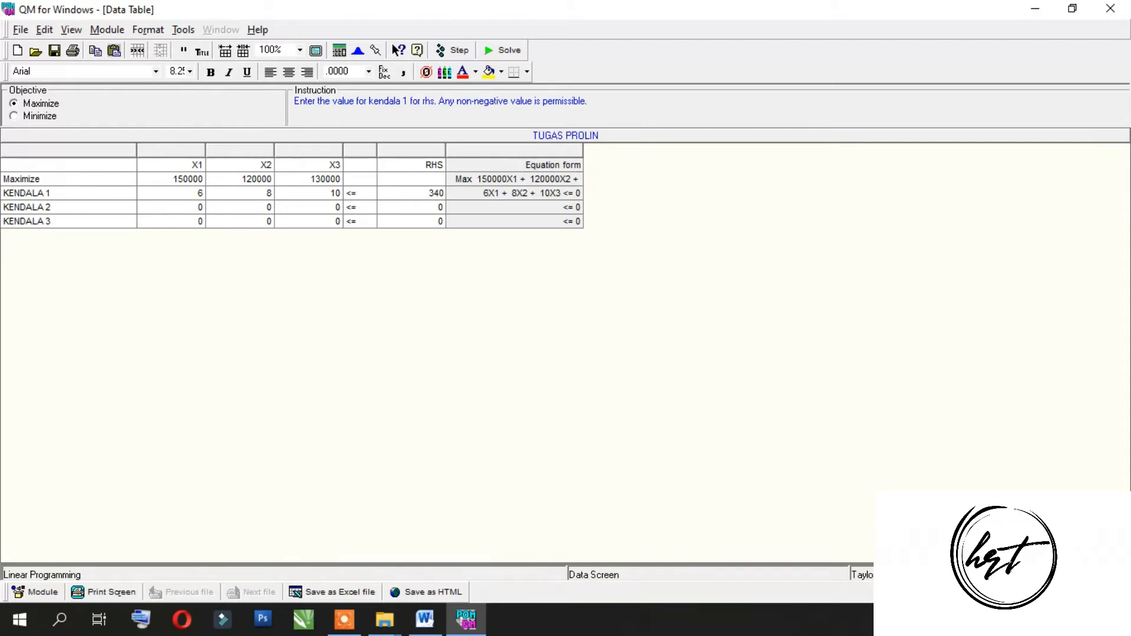
# Step: Check the second constraint in the Word document and enter it in QM's KENDALA 2 row: coefficients 5, 5, 5 and RHS 150
pyautogui.click(425, 618)
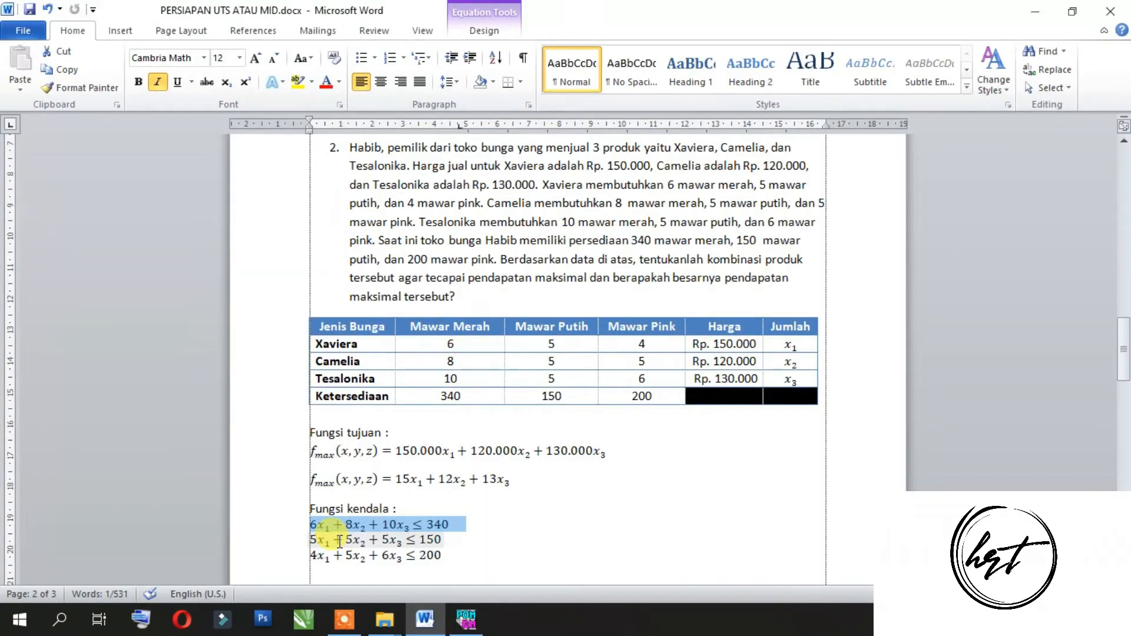
pyautogui.click(465, 618)
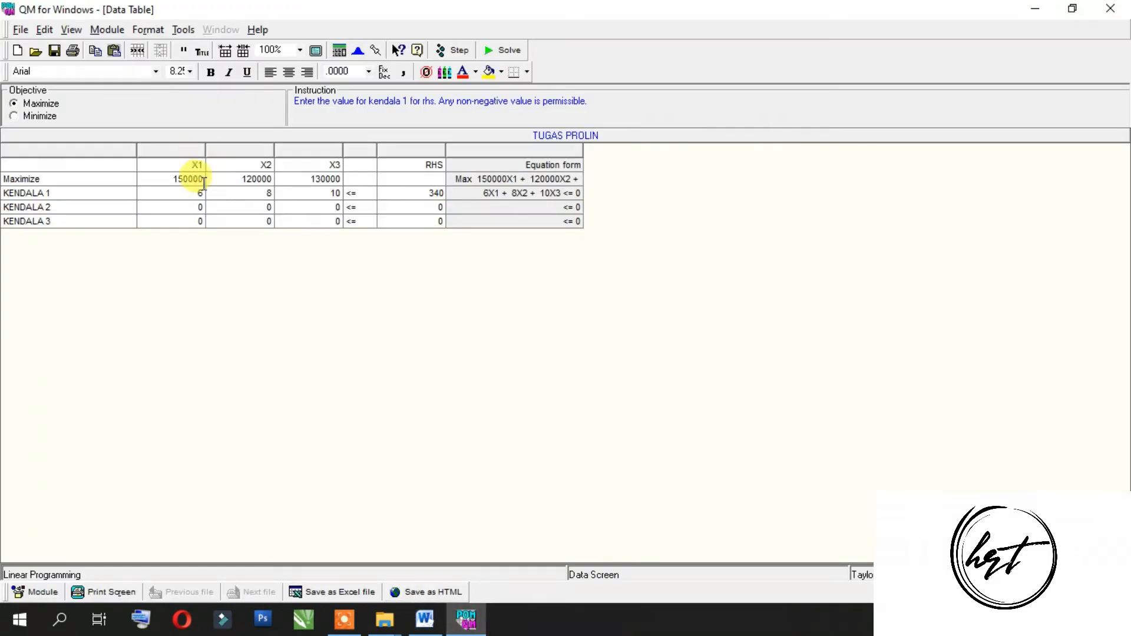
pyautogui.click(202, 206)
pyautogui.press('BackSpace')
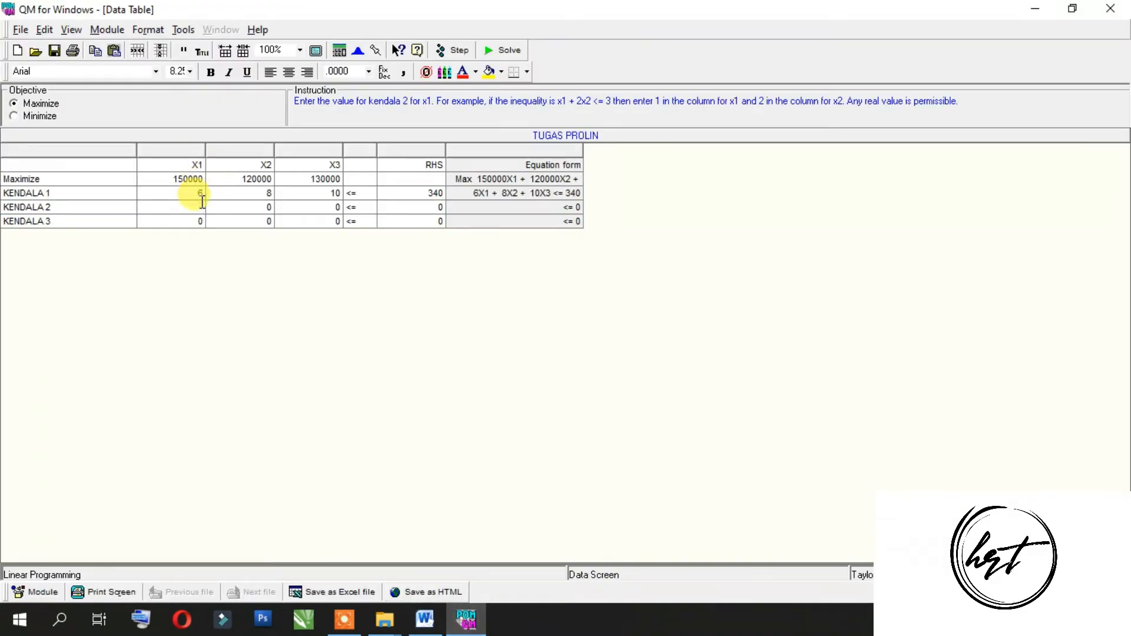
pyautogui.write('5')
pyautogui.press('Tab')
pyautogui.write('5')
pyautogui.press('Tab')
pyautogui.write('5')
pyautogui.press('Tab')
pyautogui.press('Tab')
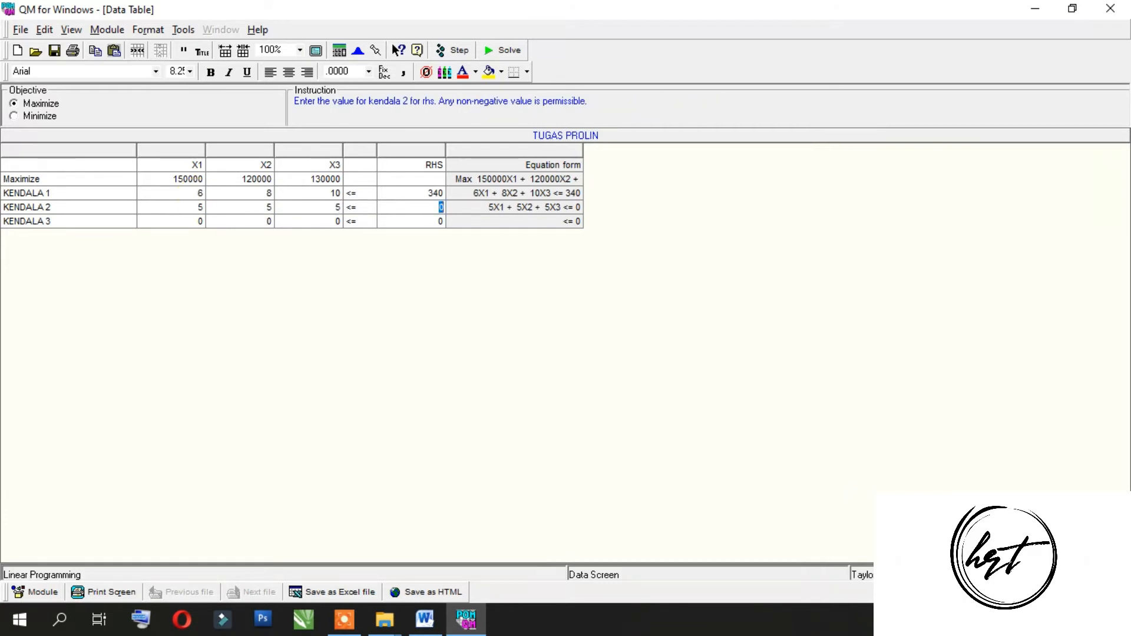
pyautogui.write('150')
# Step: Check the third constraint in the Word document and enter it in QM's KENDALA 3 row: coefficients 4, 5, 6 and RHS 200
pyautogui.click(185, 220)
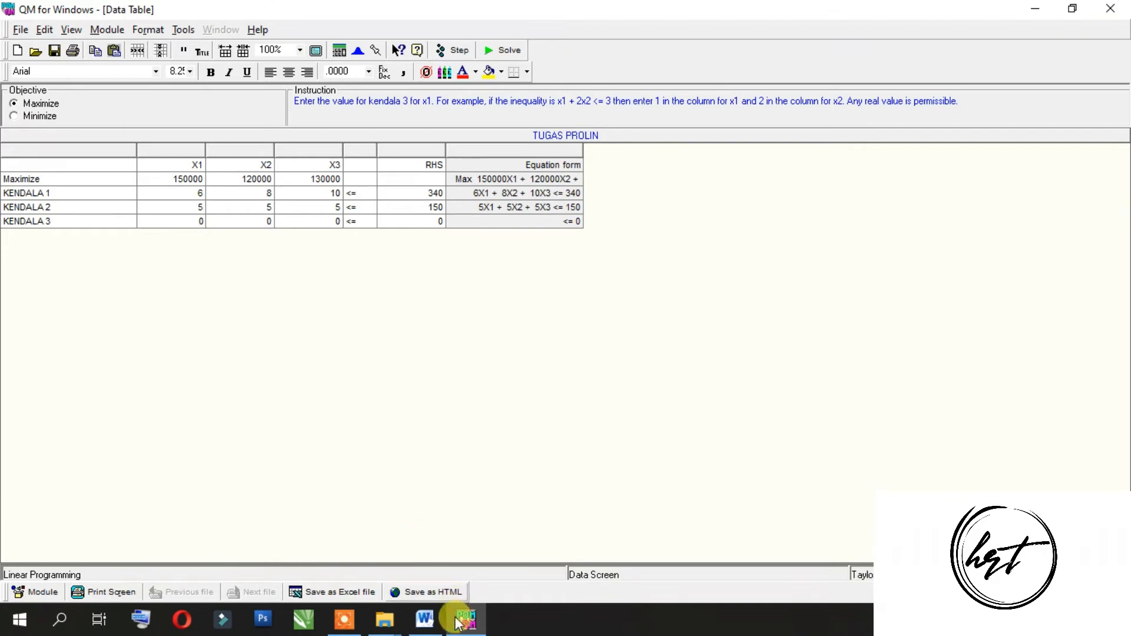
pyautogui.click(424, 618)
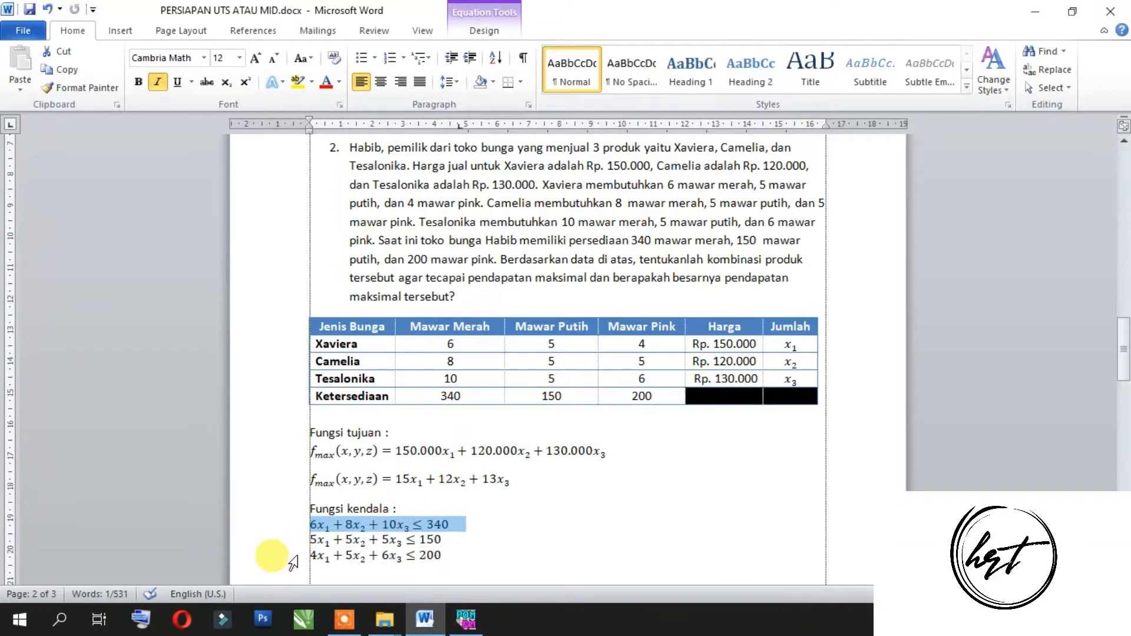
pyautogui.click(291, 555)
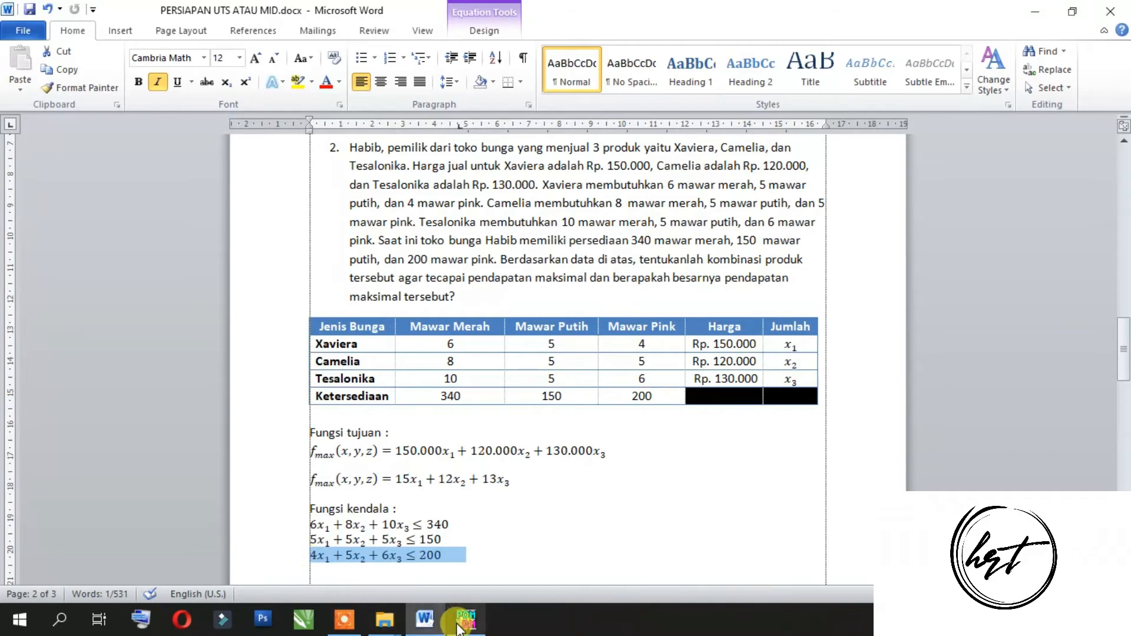
pyautogui.click(465, 618)
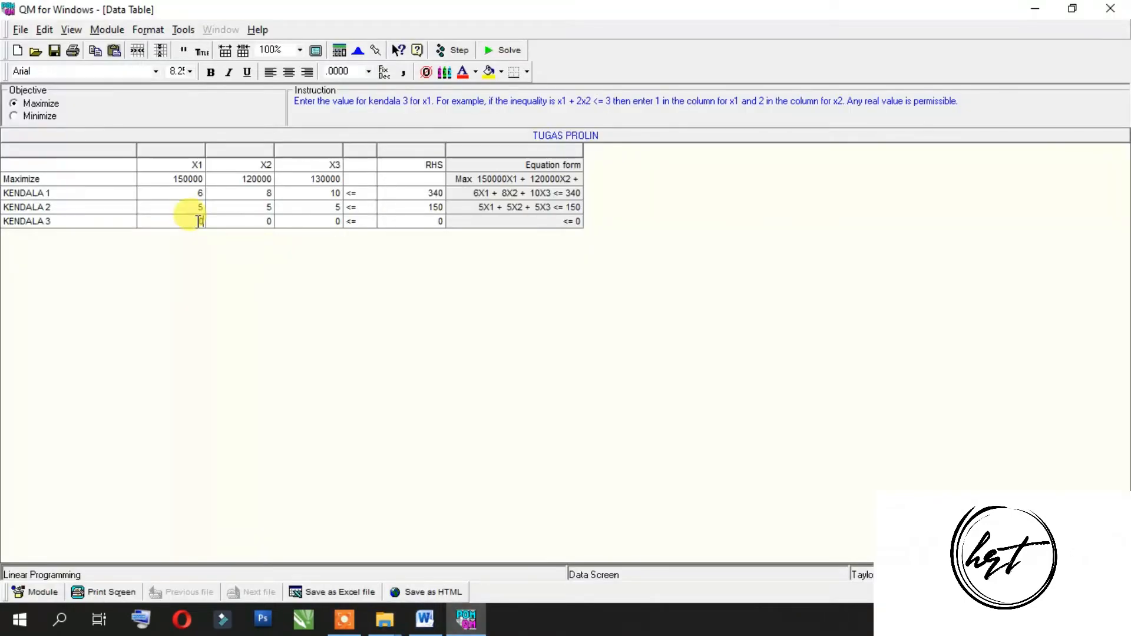
pyautogui.write('4')
pyautogui.press('Tab')
pyautogui.write('5')
pyautogui.press('Tab')
pyautogui.write('6')
pyautogui.press('Tab')
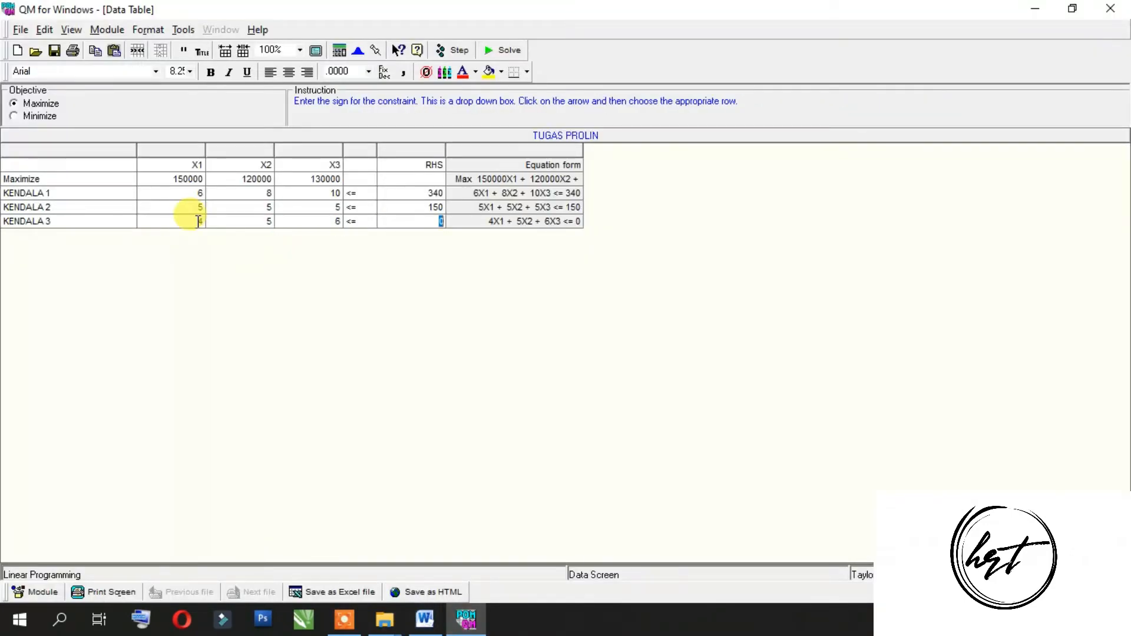
pyautogui.write('200')
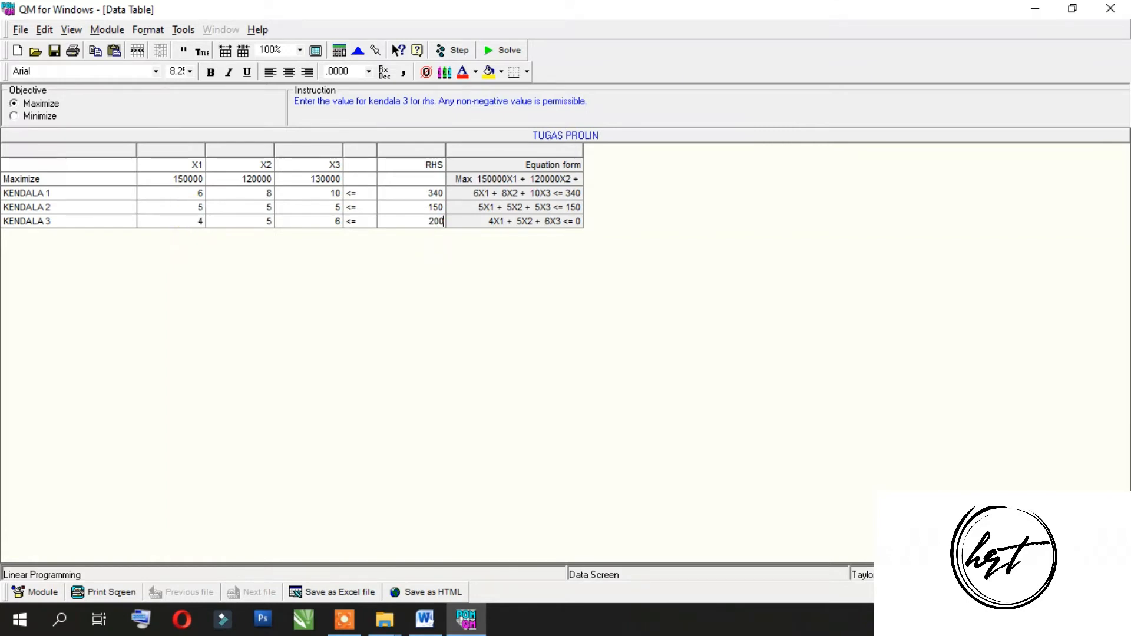
# Step: Compare the constraint signs in QM with the Word document and review the sign options available for KENDALA 1
pyautogui.click(357, 146)
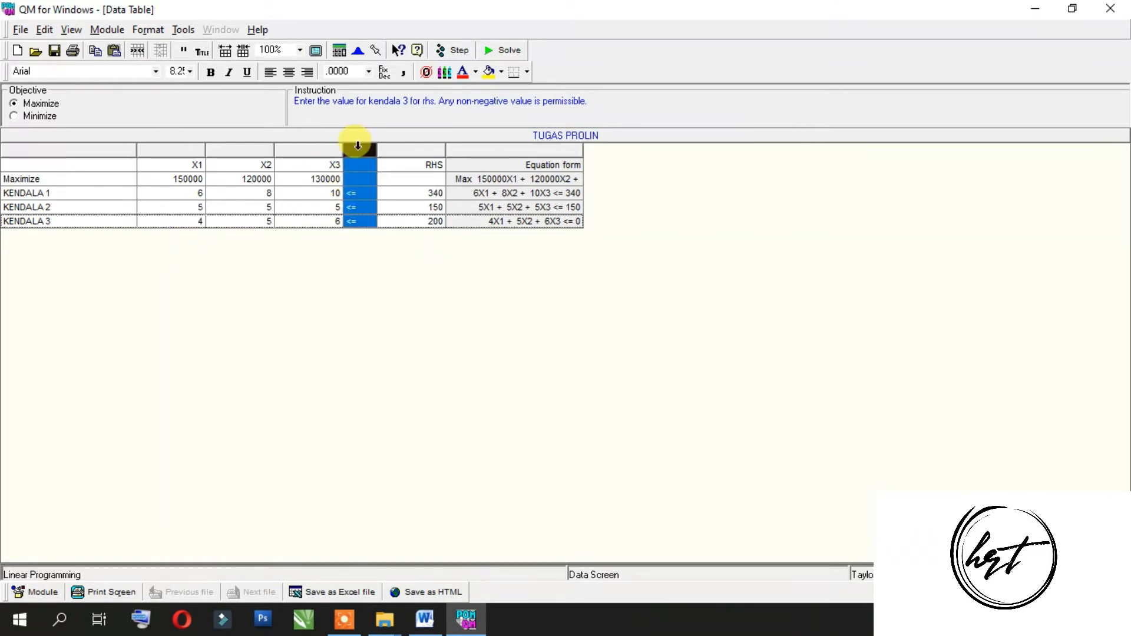
pyautogui.click(372, 195)
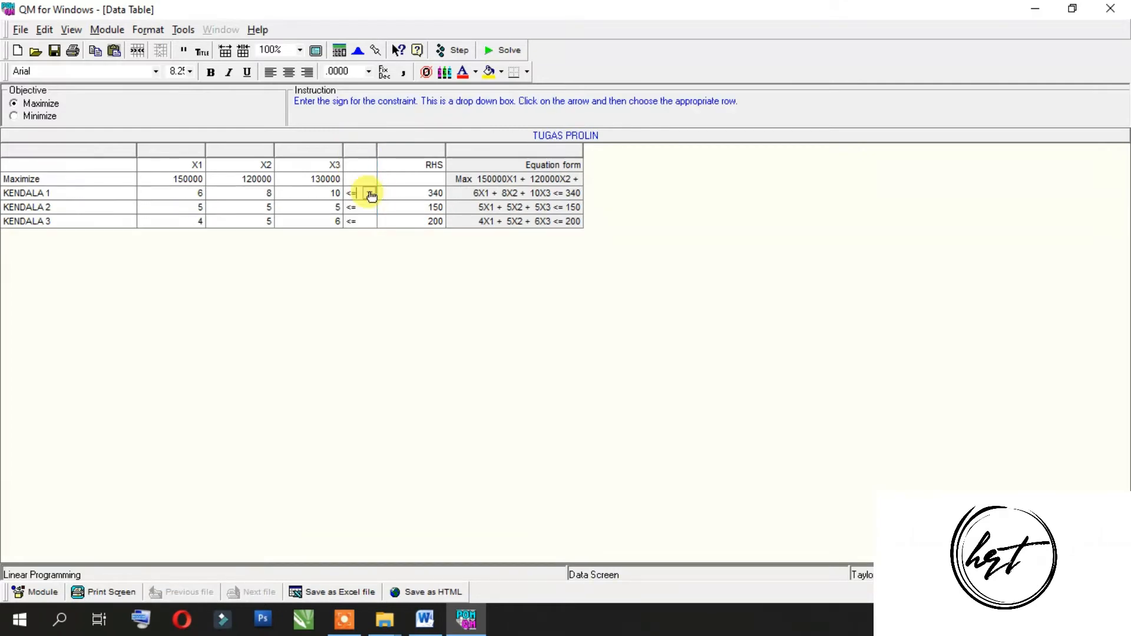
pyautogui.click(424, 619)
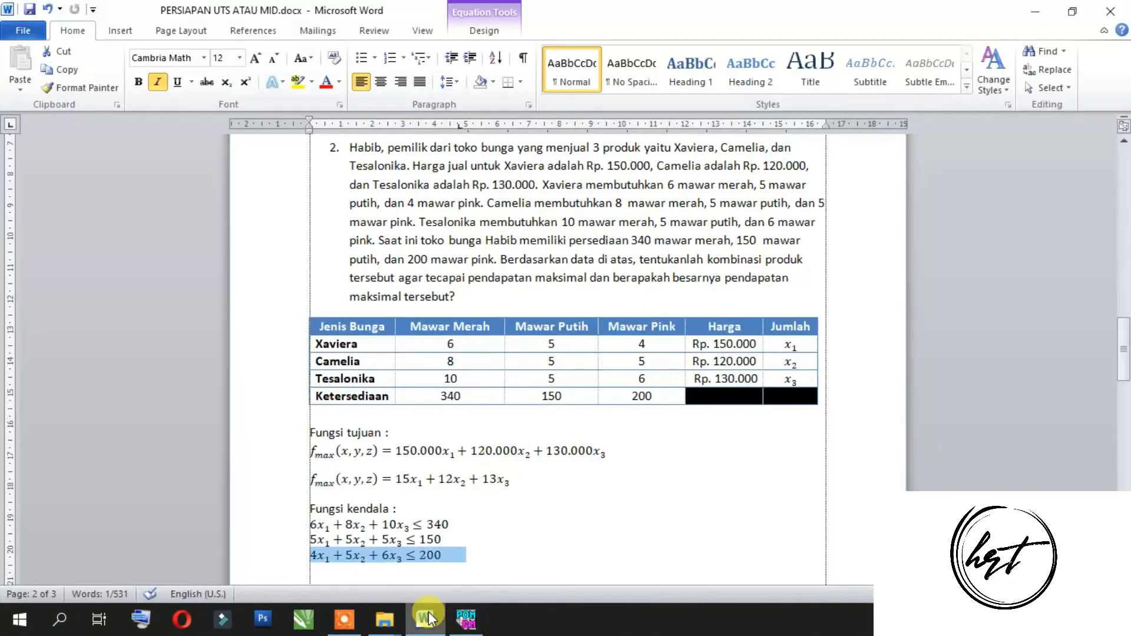
pyautogui.click(458, 524)
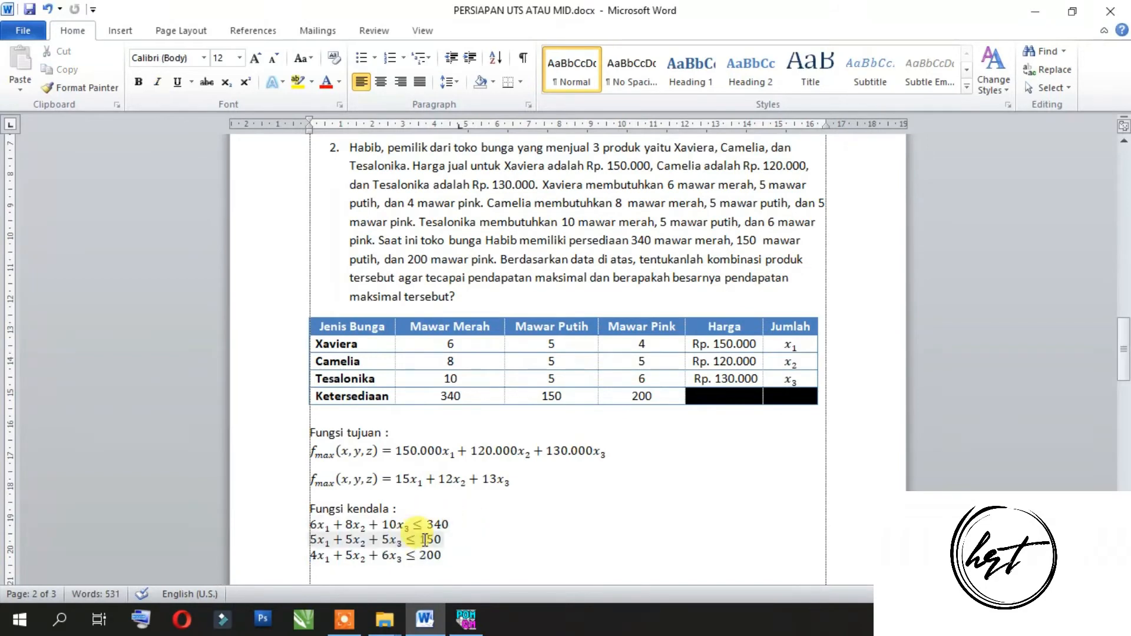
pyautogui.click(465, 618)
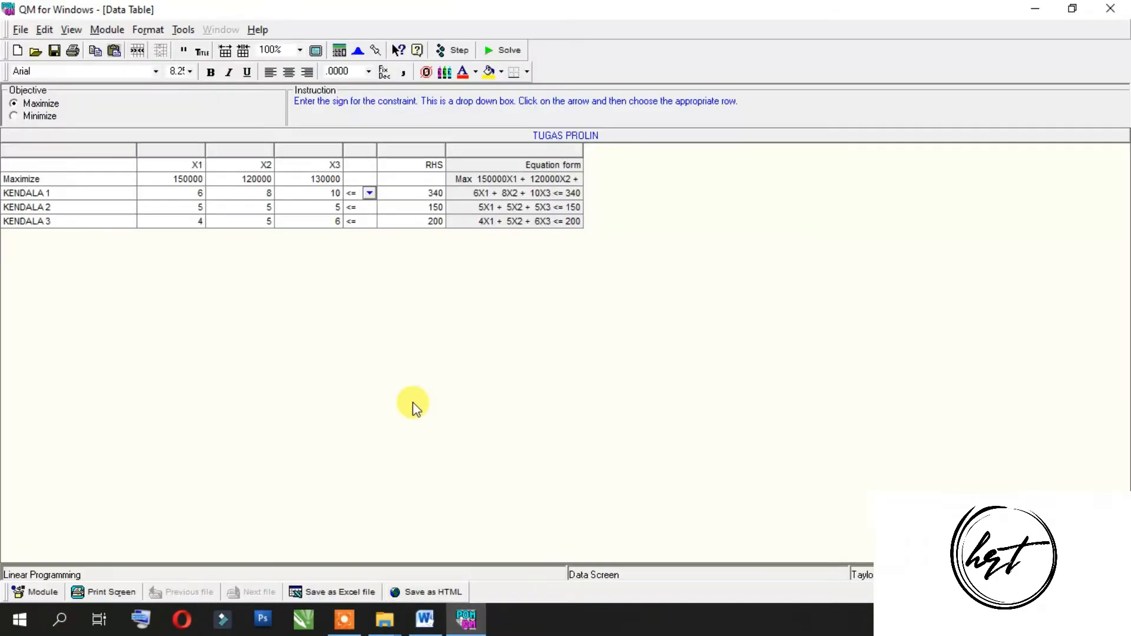
pyautogui.click(371, 196)
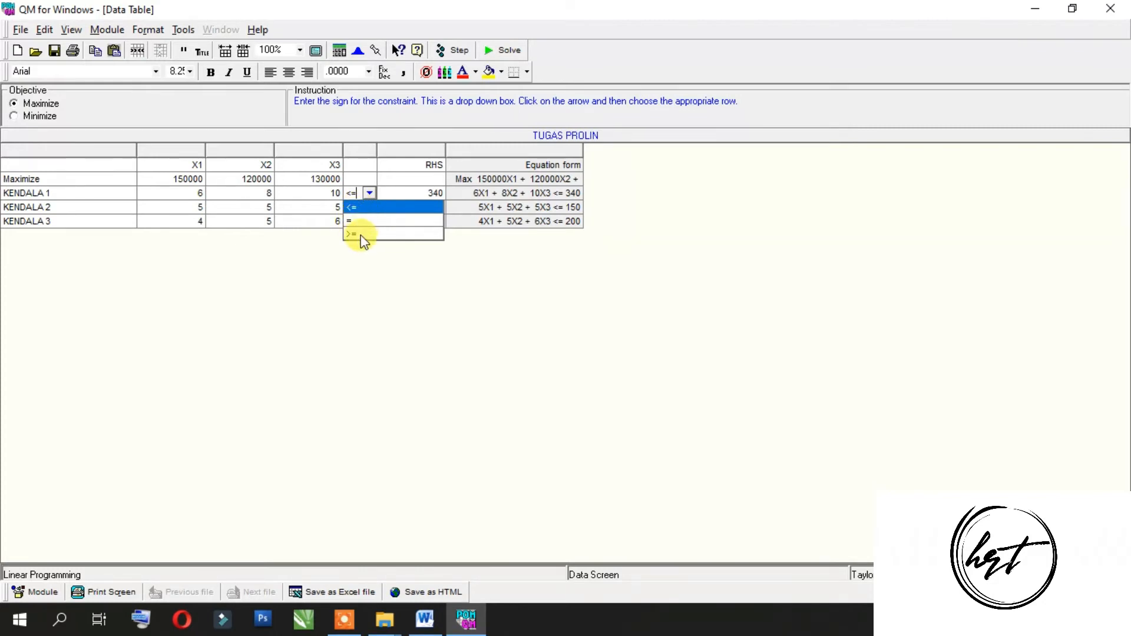
pyautogui.click(368, 265)
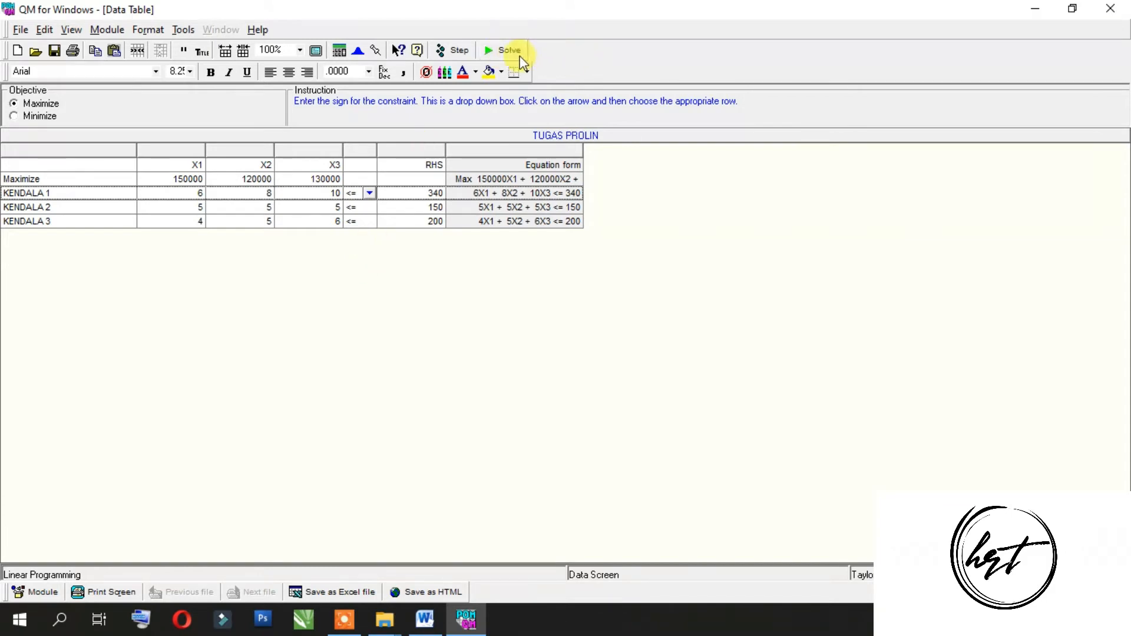
# Step: Solve the linear program and bring up the Linear Programming Results
pyautogui.click(490, 59)
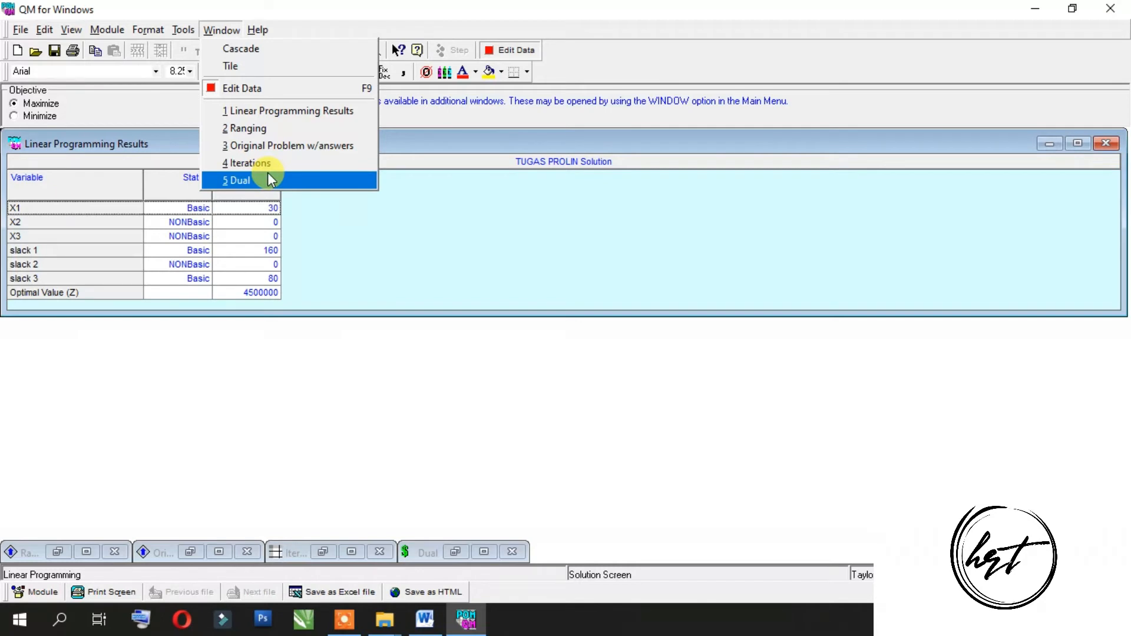
pyautogui.click(249, 112)
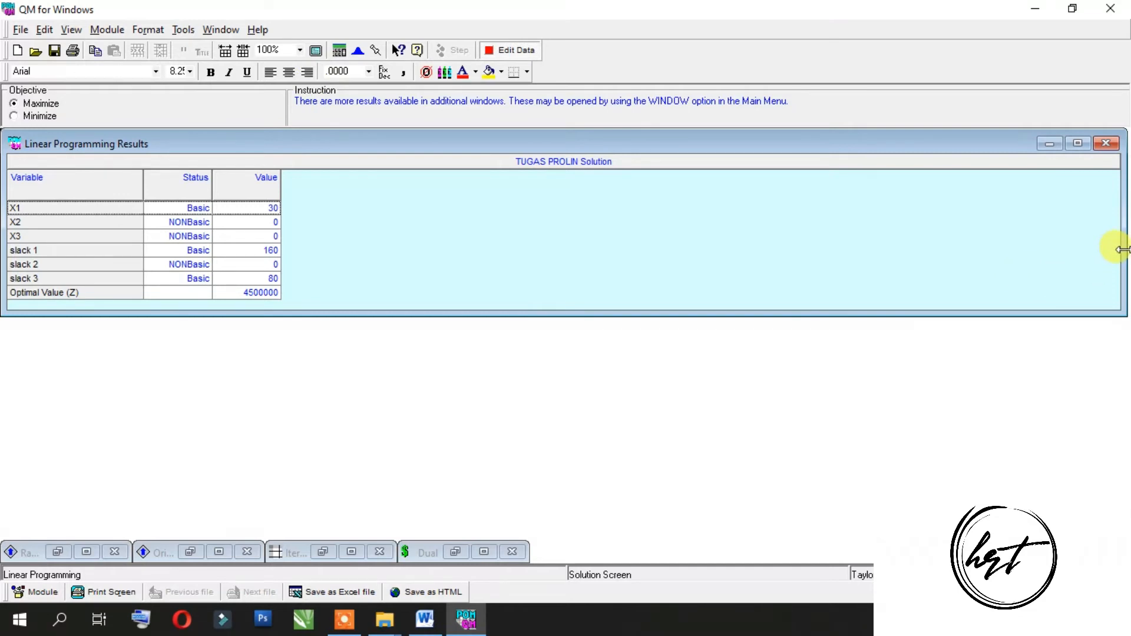
# Step: Narrow and reposition the Linear Programming Results window, and examine the X1 value and the optimal value (Z)
pyautogui.moveTo(1122, 249); pyautogui.dragTo(751, 270)
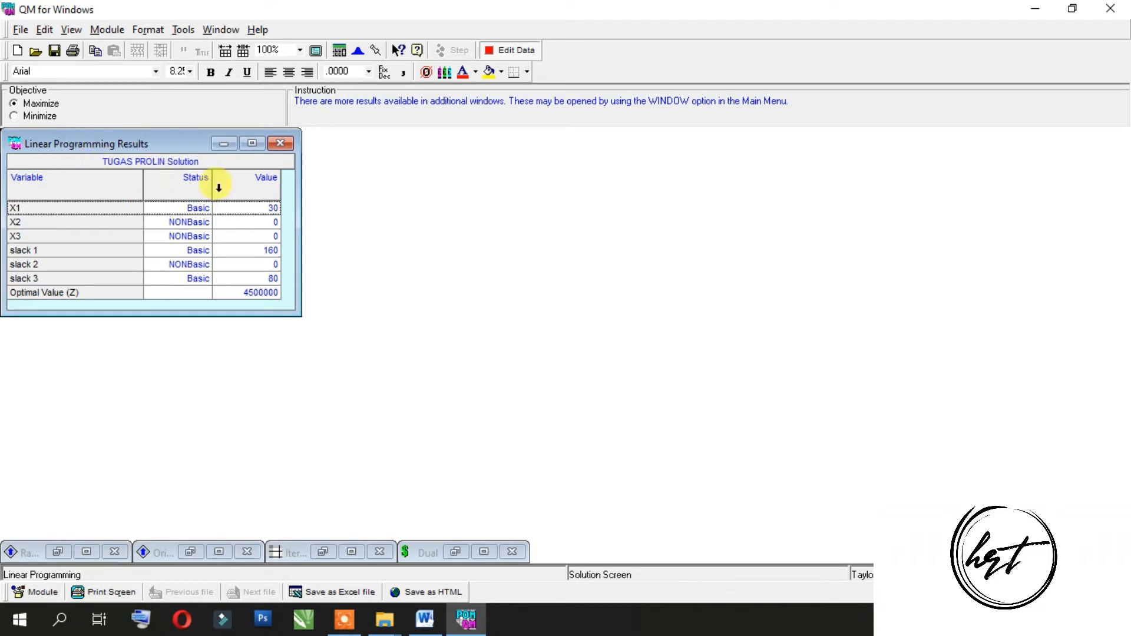
pyautogui.moveTo(111, 145); pyautogui.dragTo(425, 187)
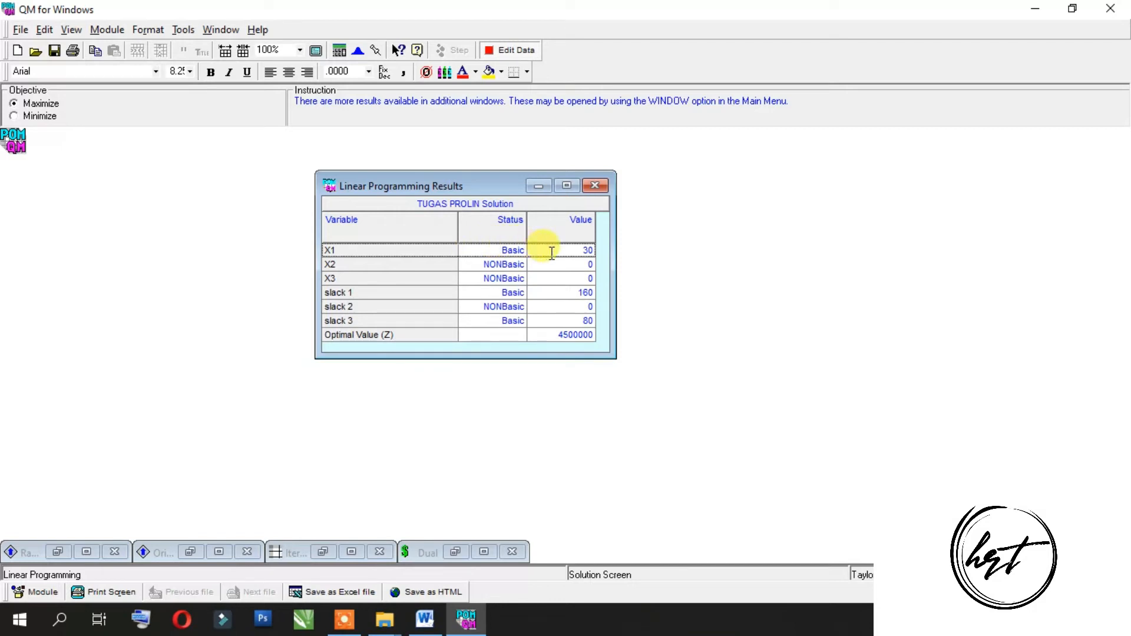
pyautogui.click(569, 249)
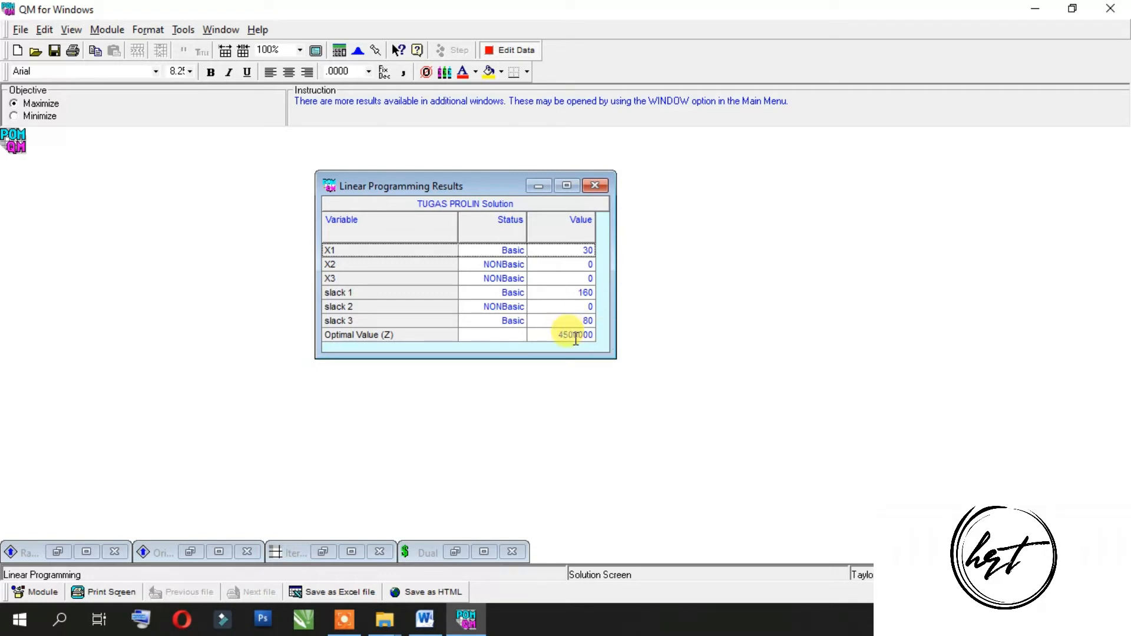
pyautogui.moveTo(557, 335); pyautogui.dragTo(607, 347)
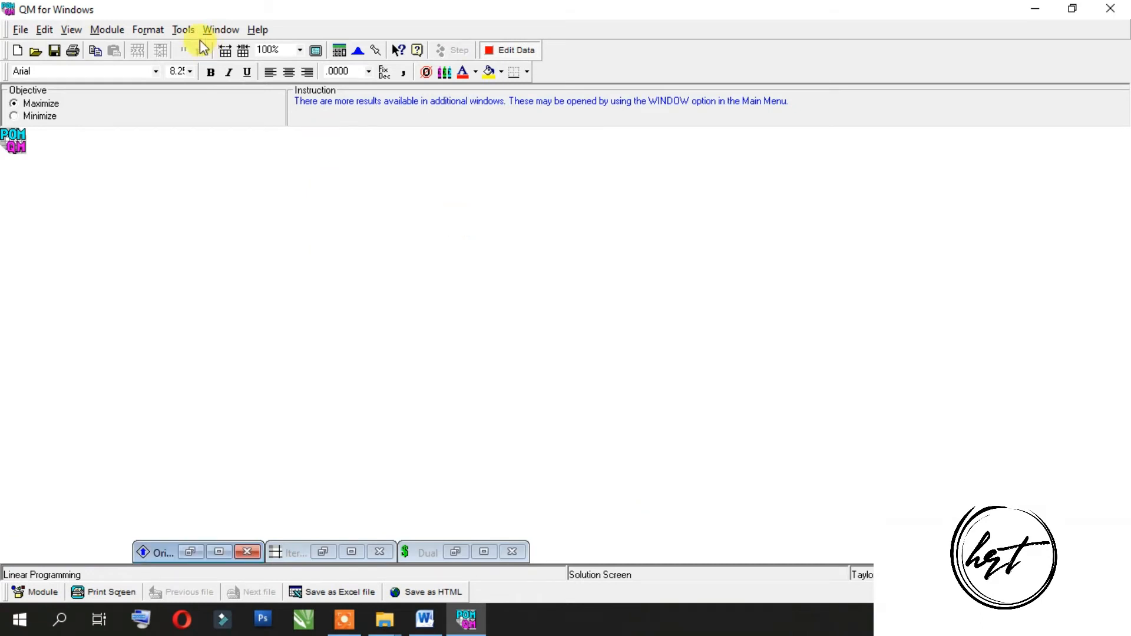
# Step: Open the Ranging results in a narrowed, repositioned window and examine the dual values and slack/surplus of the constraints
pyautogui.click(221, 30)
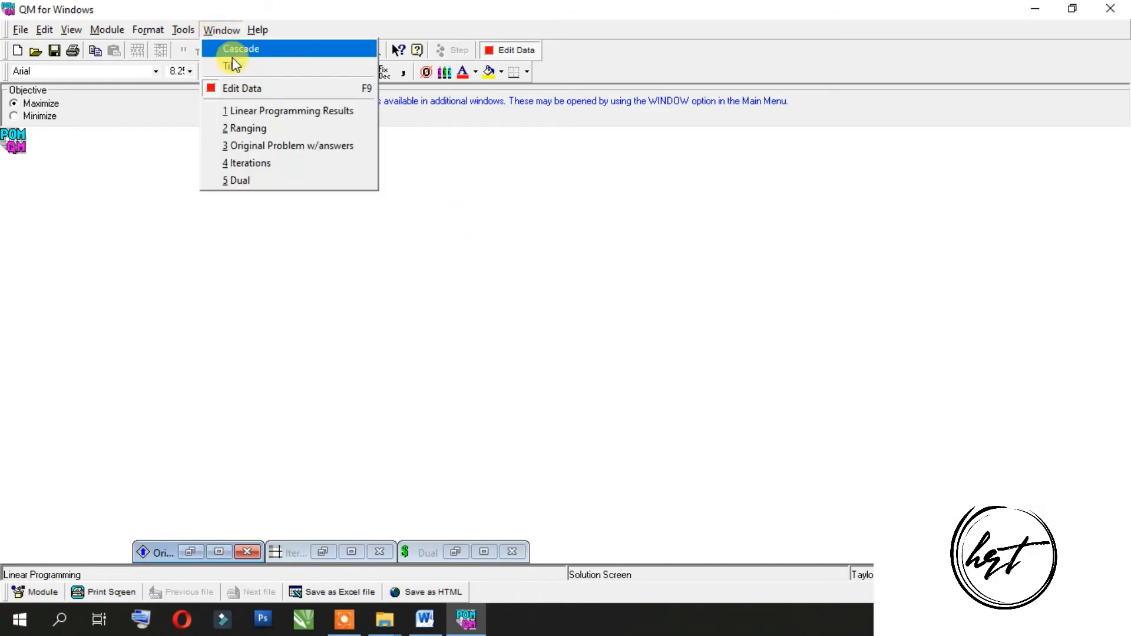
pyautogui.click(250, 129)
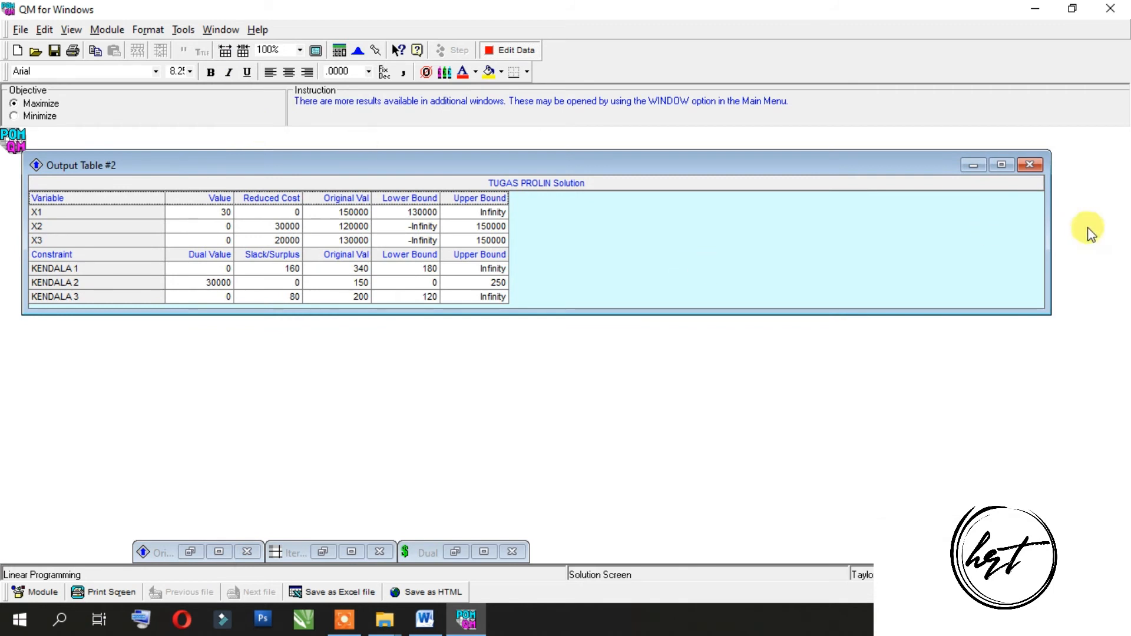
pyautogui.moveTo(1048, 237); pyautogui.dragTo(549, 236)
pyautogui.moveTo(281, 159); pyautogui.dragTo(512, 178)
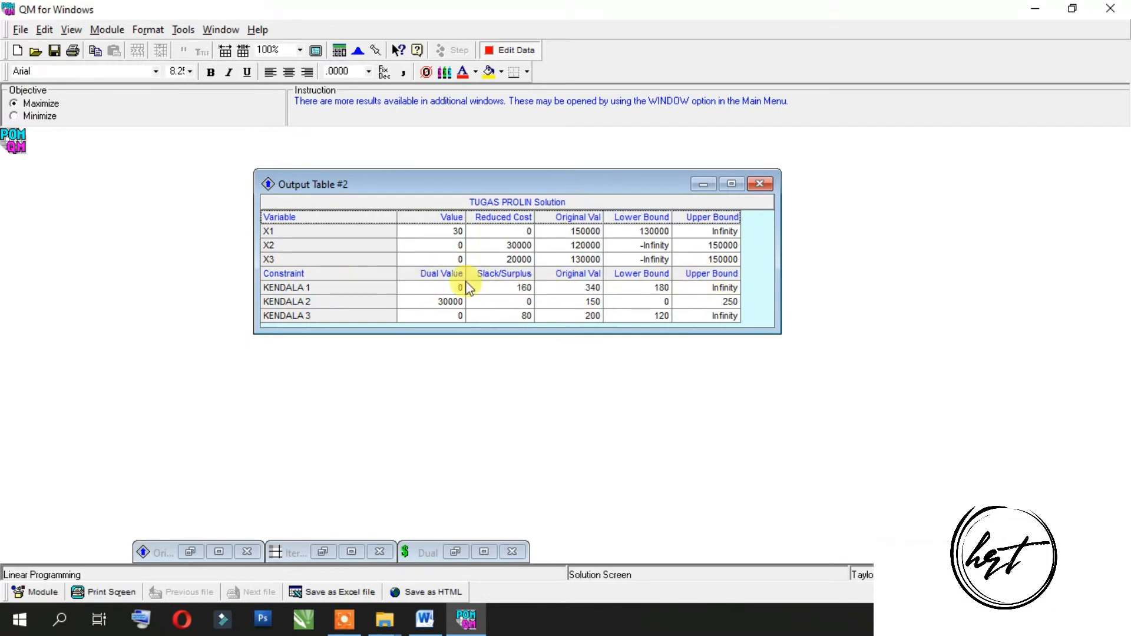
pyautogui.click(317, 307)
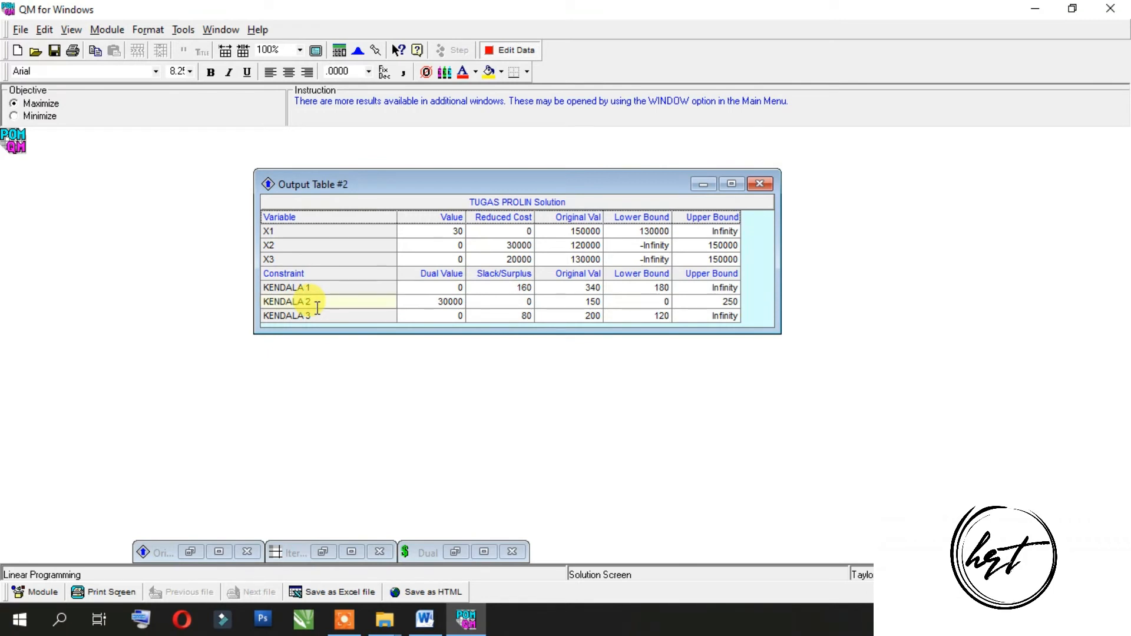
pyautogui.click(478, 286)
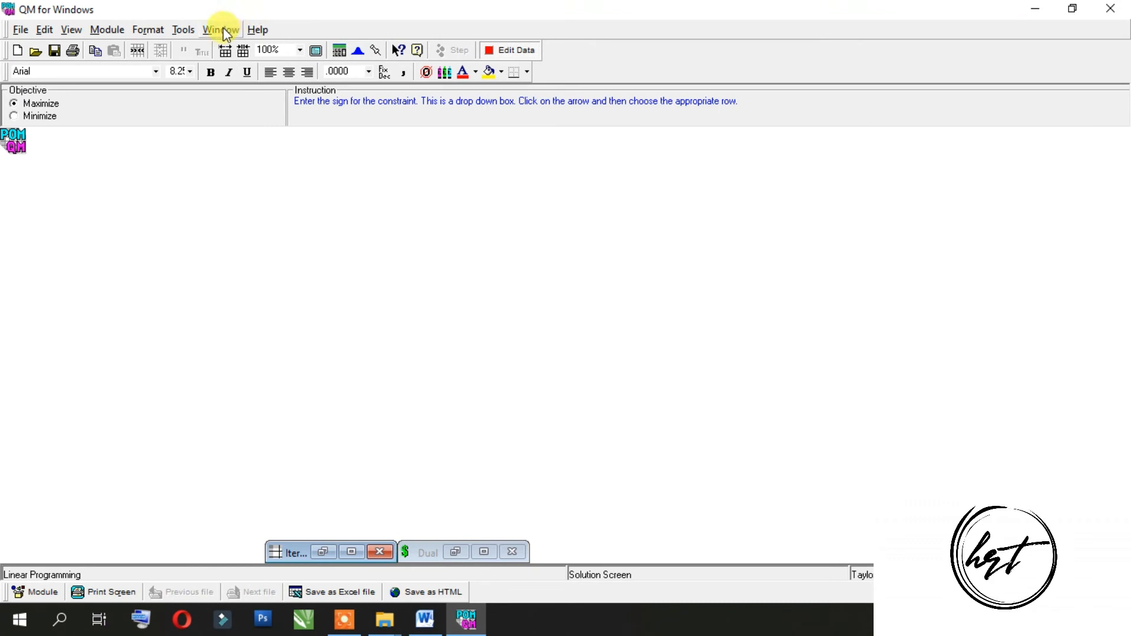
# Step: Open the Original Problem w/answers results, narrow and reposition the window, and make it slightly taller
pyautogui.click(222, 29)
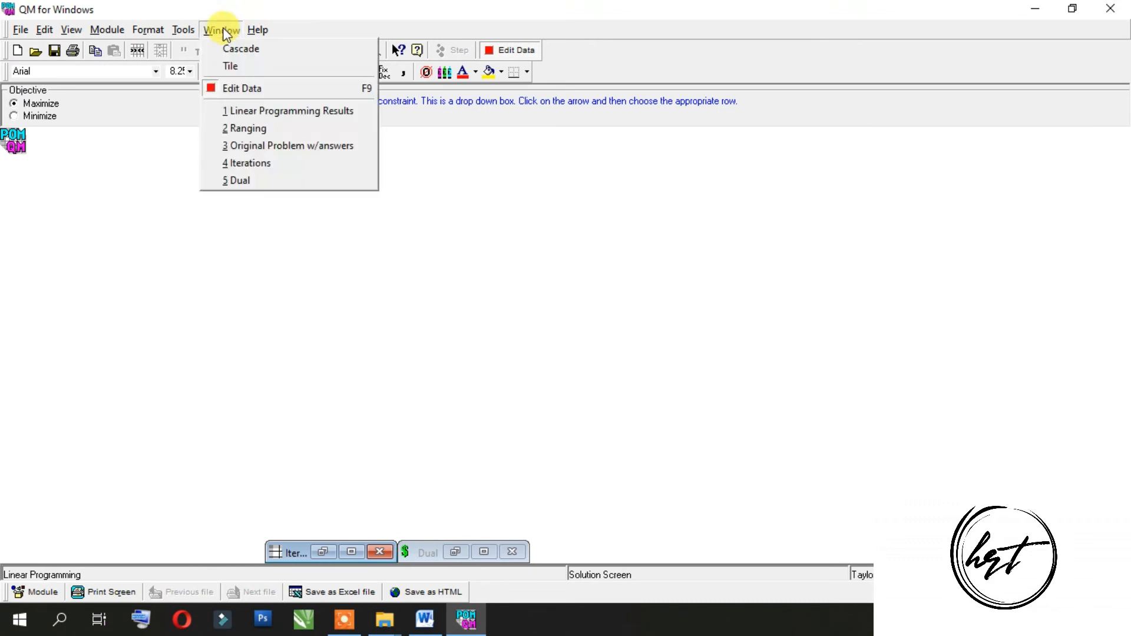
pyautogui.click(248, 145)
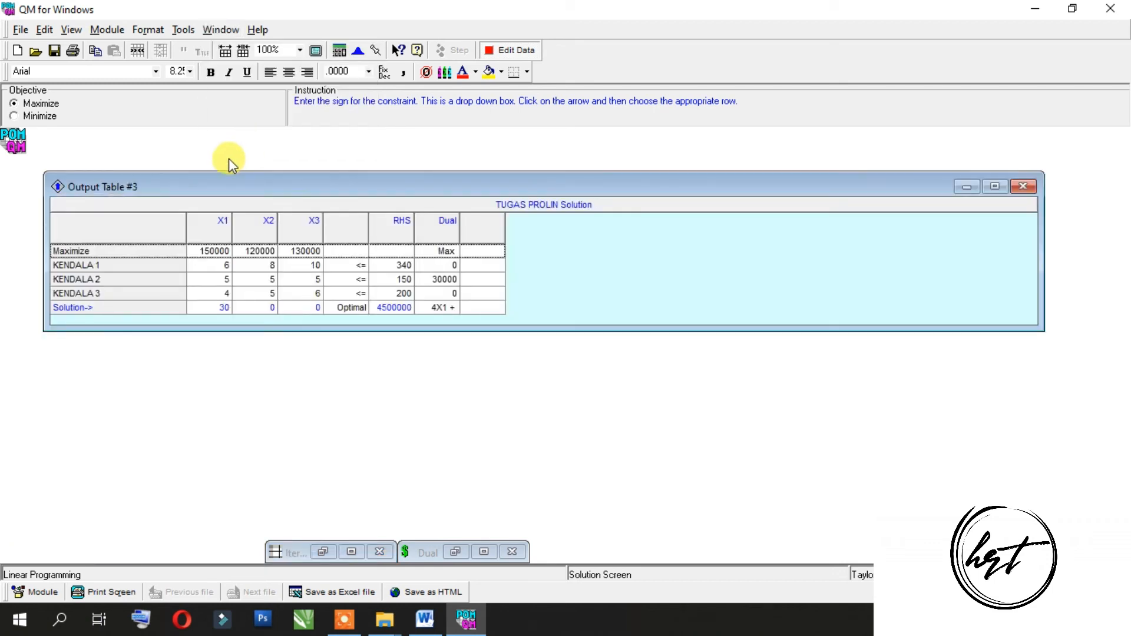
pyautogui.moveTo(225, 187); pyautogui.dragTo(300, 167)
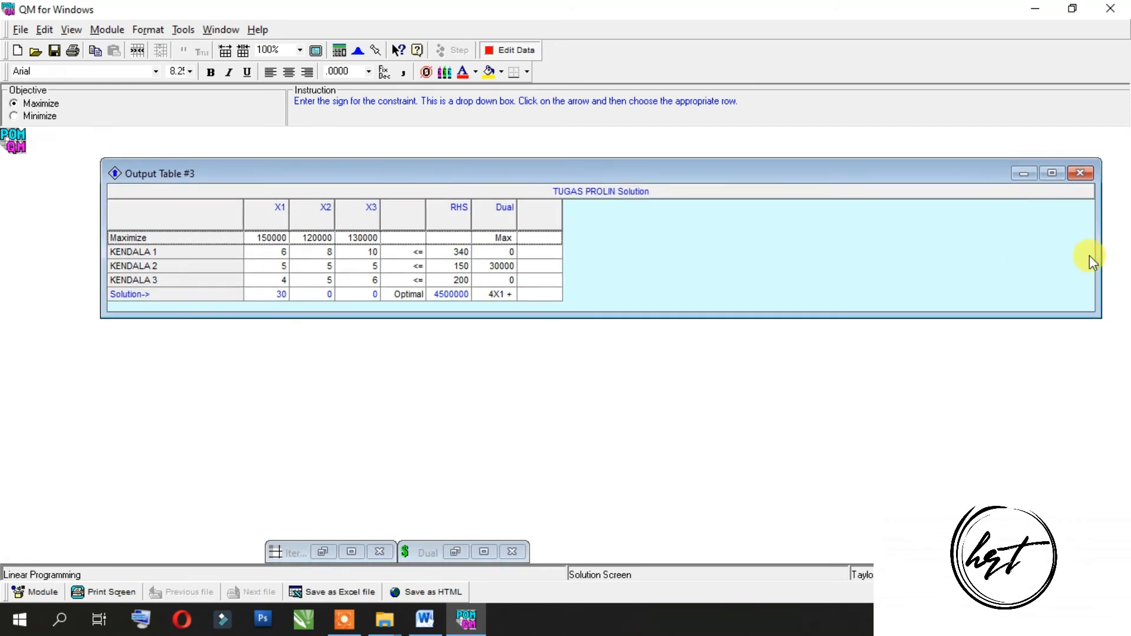
pyautogui.moveTo(1100, 254); pyautogui.dragTo(600, 238)
pyautogui.moveTo(393, 172); pyautogui.dragTo(528, 202)
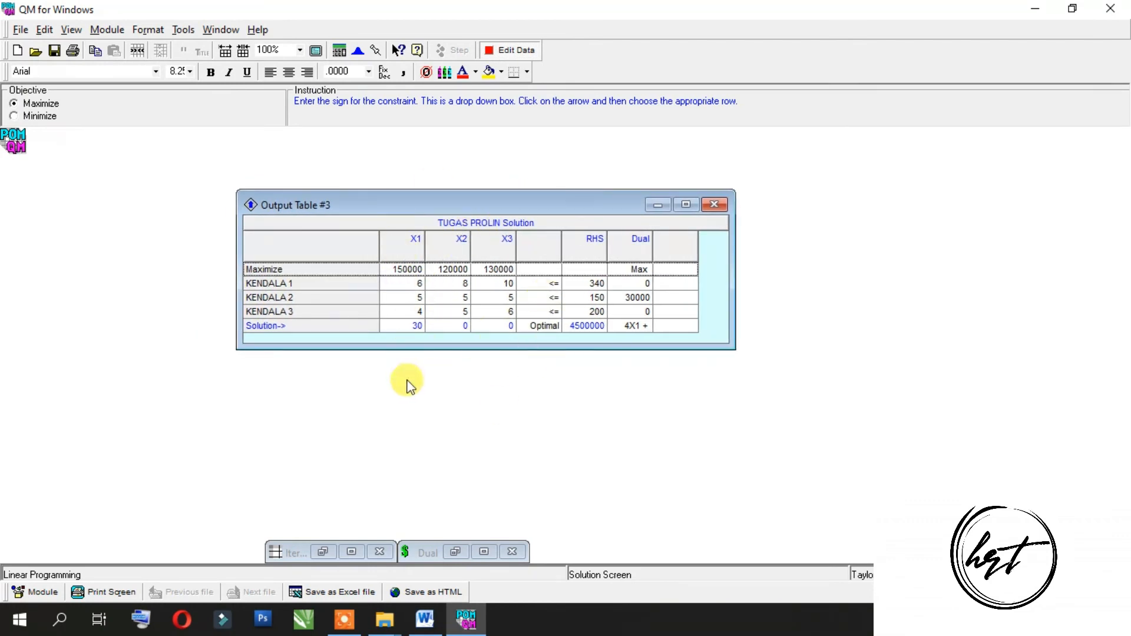
pyautogui.moveTo(383, 347); pyautogui.dragTo(383, 357)
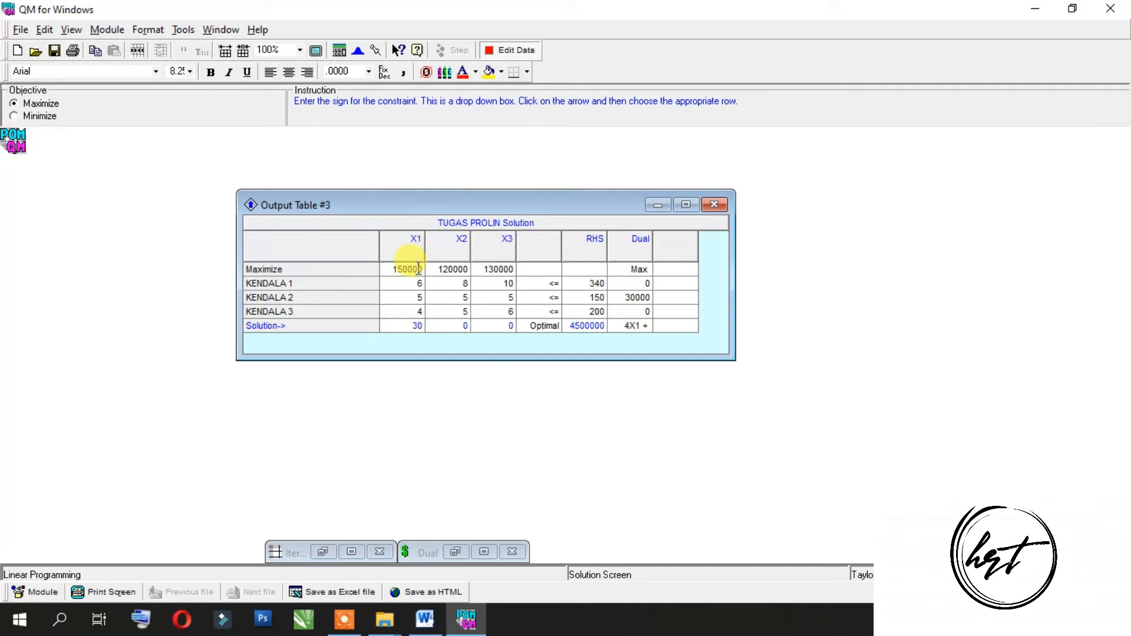
# Step: Examine the X1 column, its solution value and the optimal objective value in the original problem's solution table
pyautogui.click(414, 243)
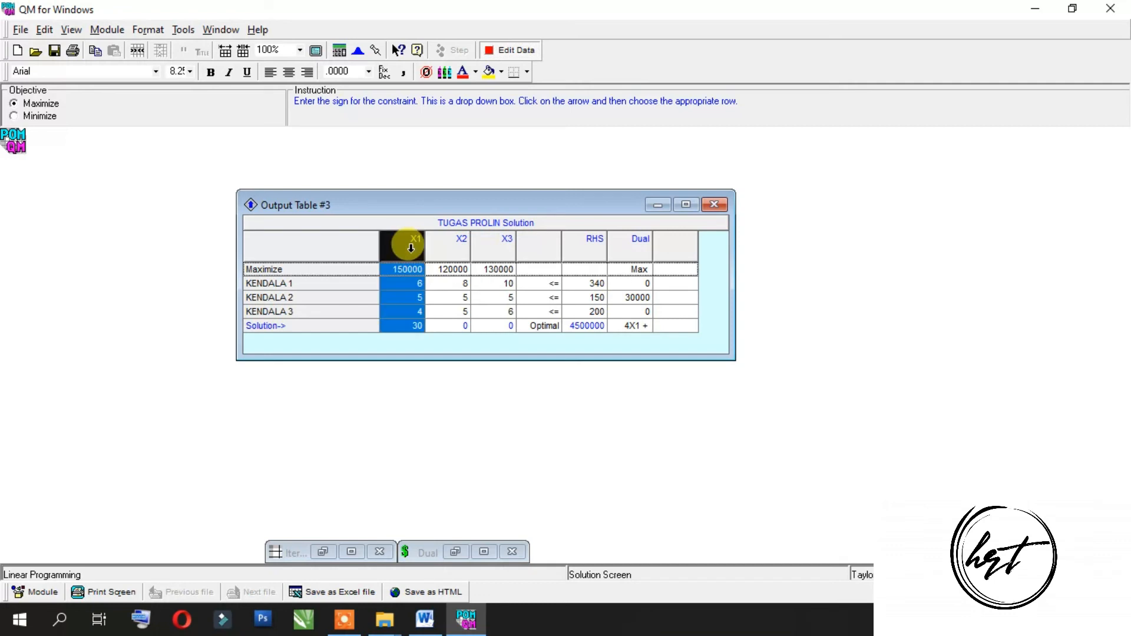
pyautogui.click(413, 321)
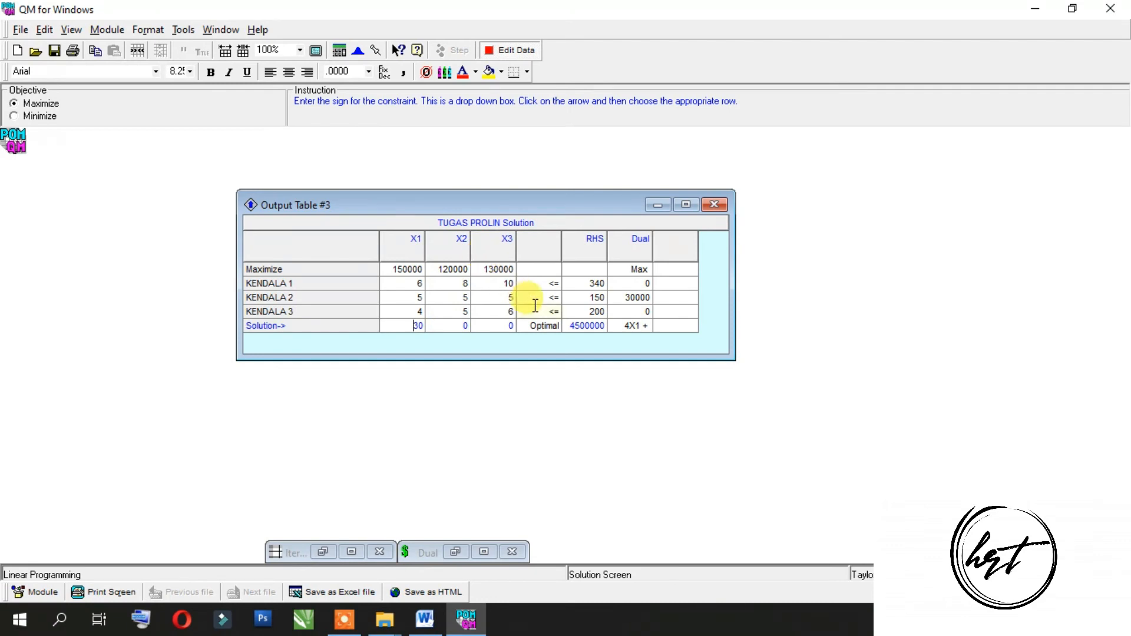
pyautogui.moveTo(569, 325); pyautogui.dragTo(612, 331)
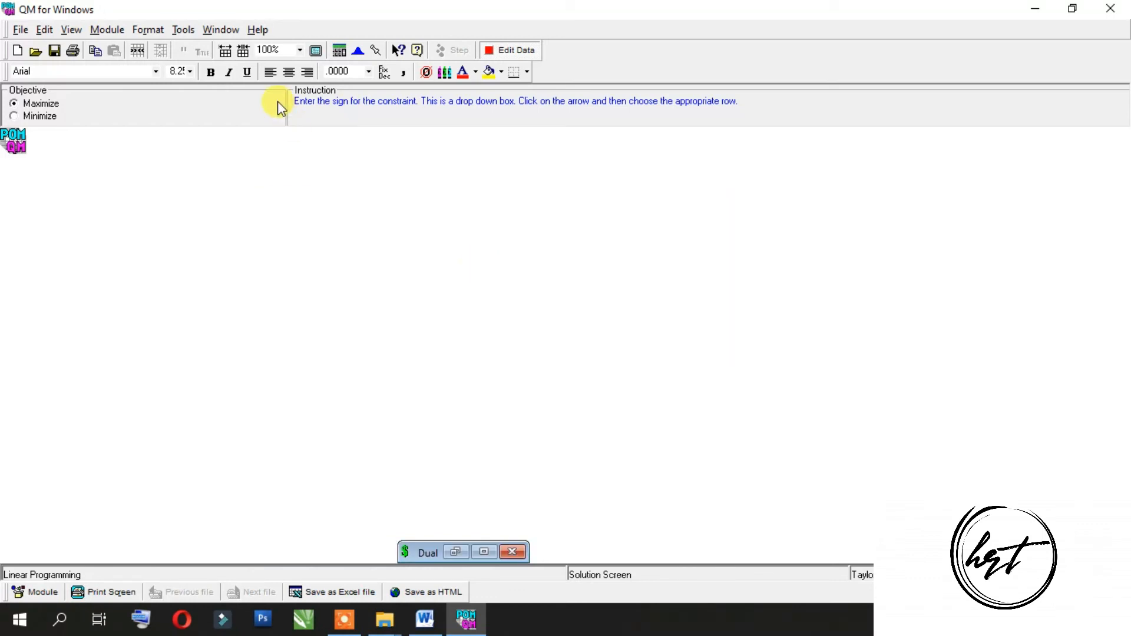
# Step: Open the Iterations results and narrow and reposition the window to examine the simplex iterations
pyautogui.click(232, 31)
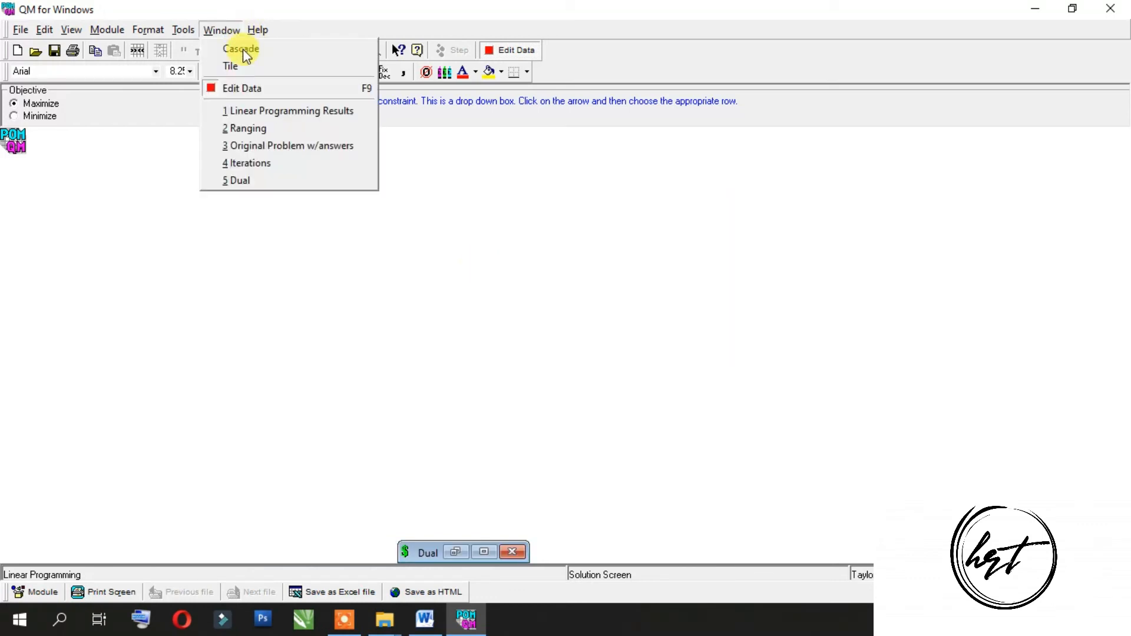
pyautogui.click(270, 164)
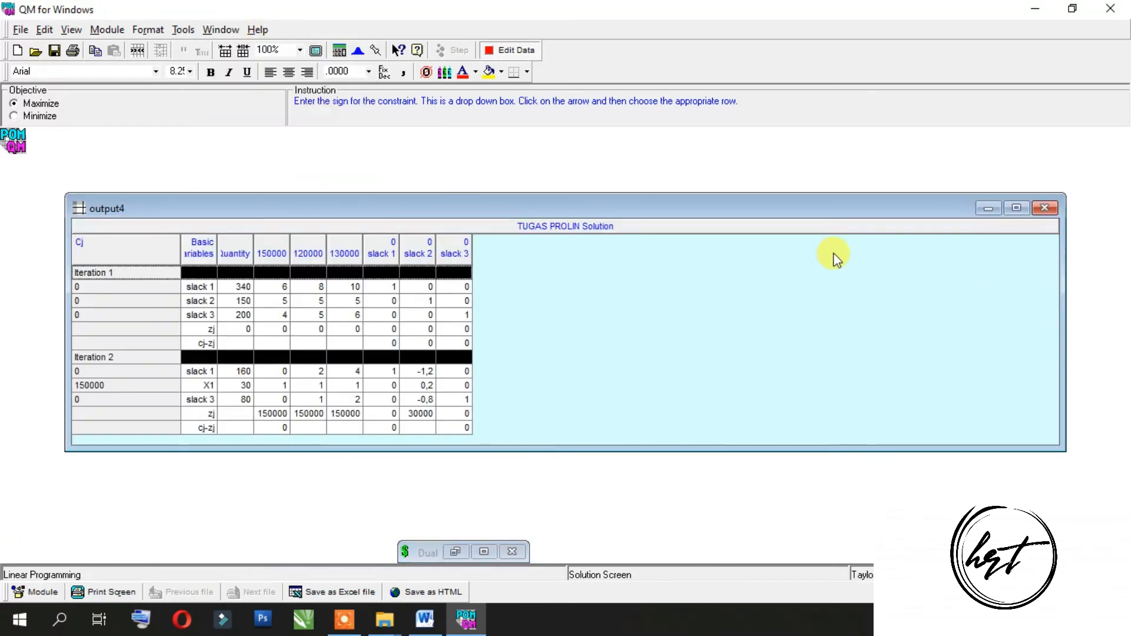
pyautogui.moveTo(1019, 332); pyautogui.dragTo(536, 345)
pyautogui.moveTo(369, 210); pyautogui.dragTo(557, 211)
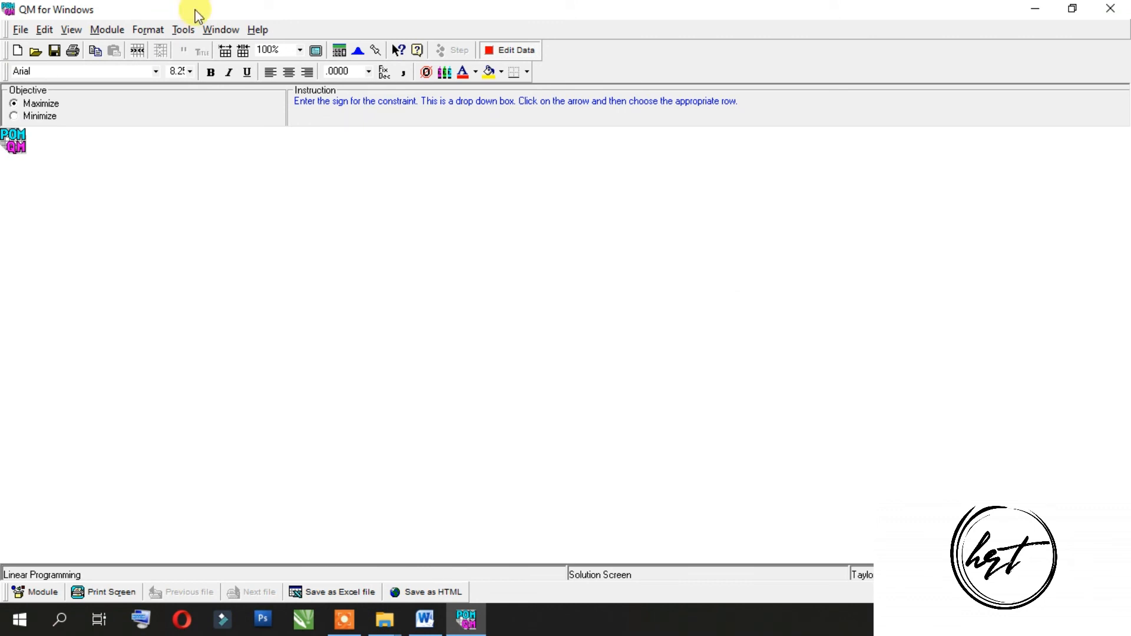
# Step: Open the Dual results and narrow and reposition the window to compare the original problem with its dual
pyautogui.click(221, 30)
pyautogui.click(244, 181)
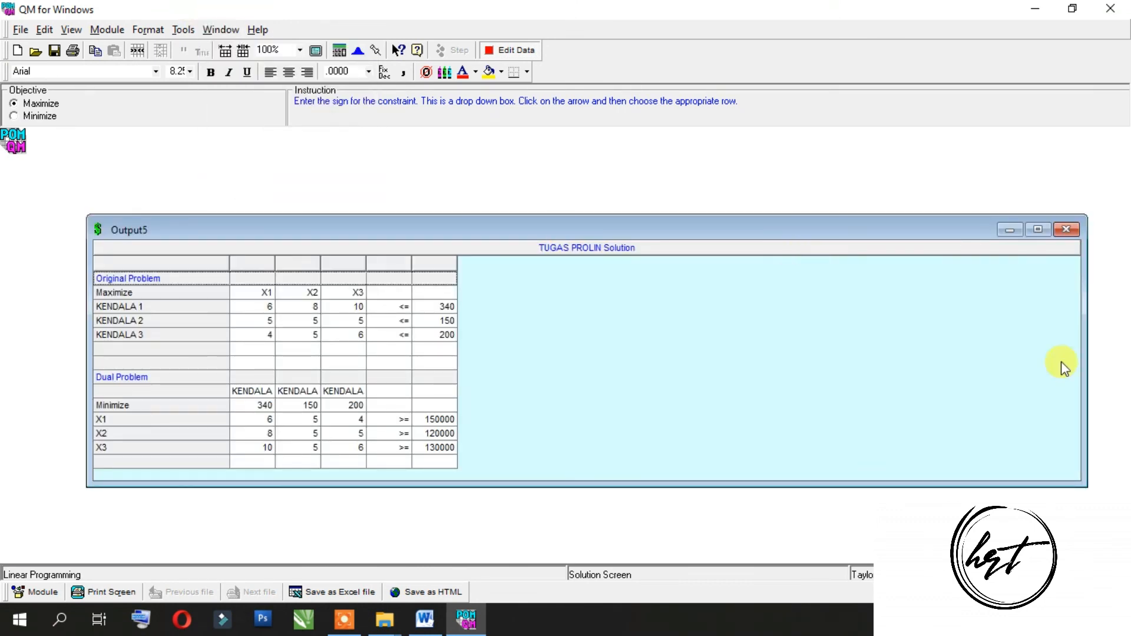
pyautogui.moveTo(1088, 357); pyautogui.dragTo(500, 323)
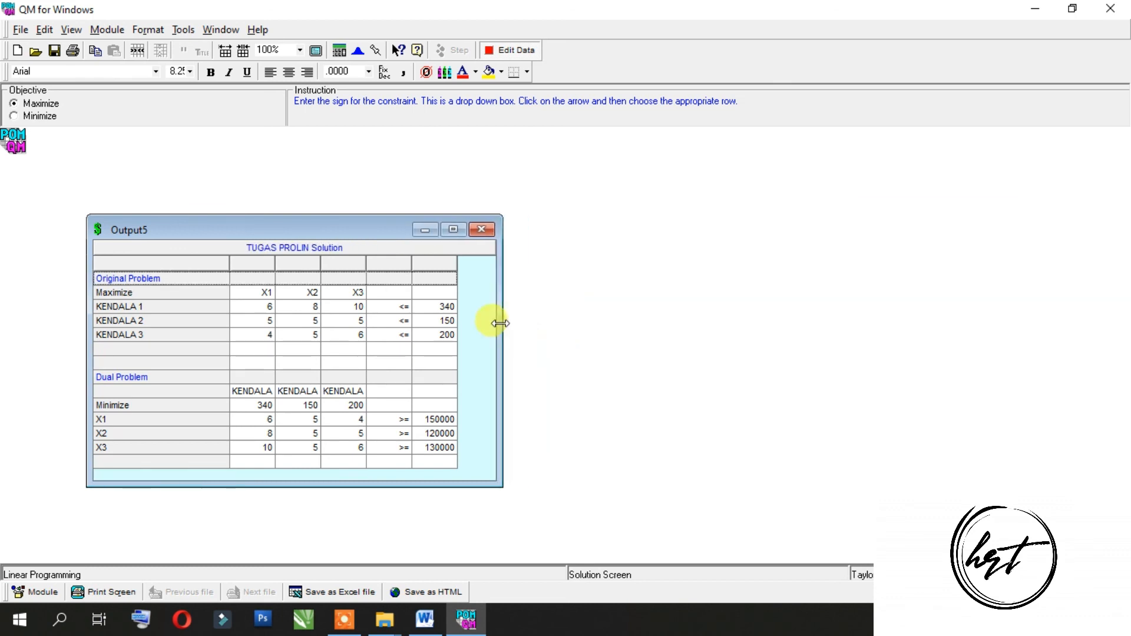
pyautogui.moveTo(302, 222); pyautogui.dragTo(553, 215)
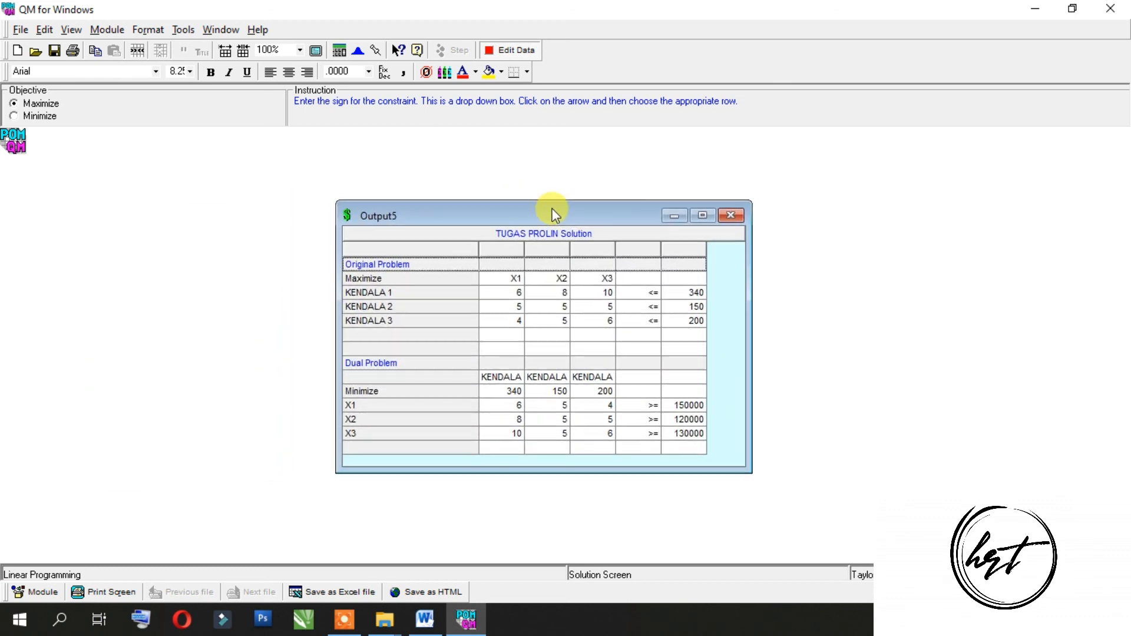